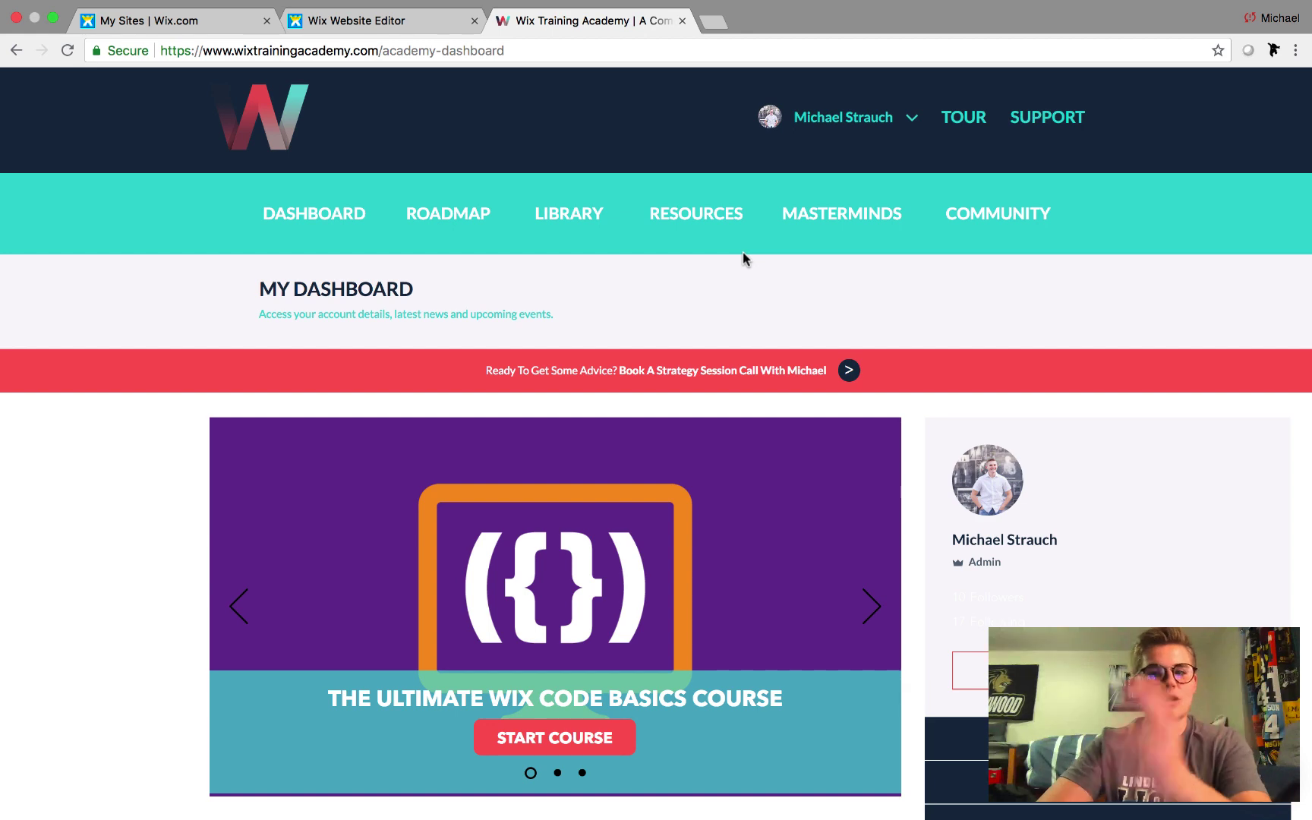
Go to the Code Snippets page listing Custom Registration Lightbox, Stripe Payment Integration and Custom Log In Lightbox
scroll(109, 573, "down", 2)
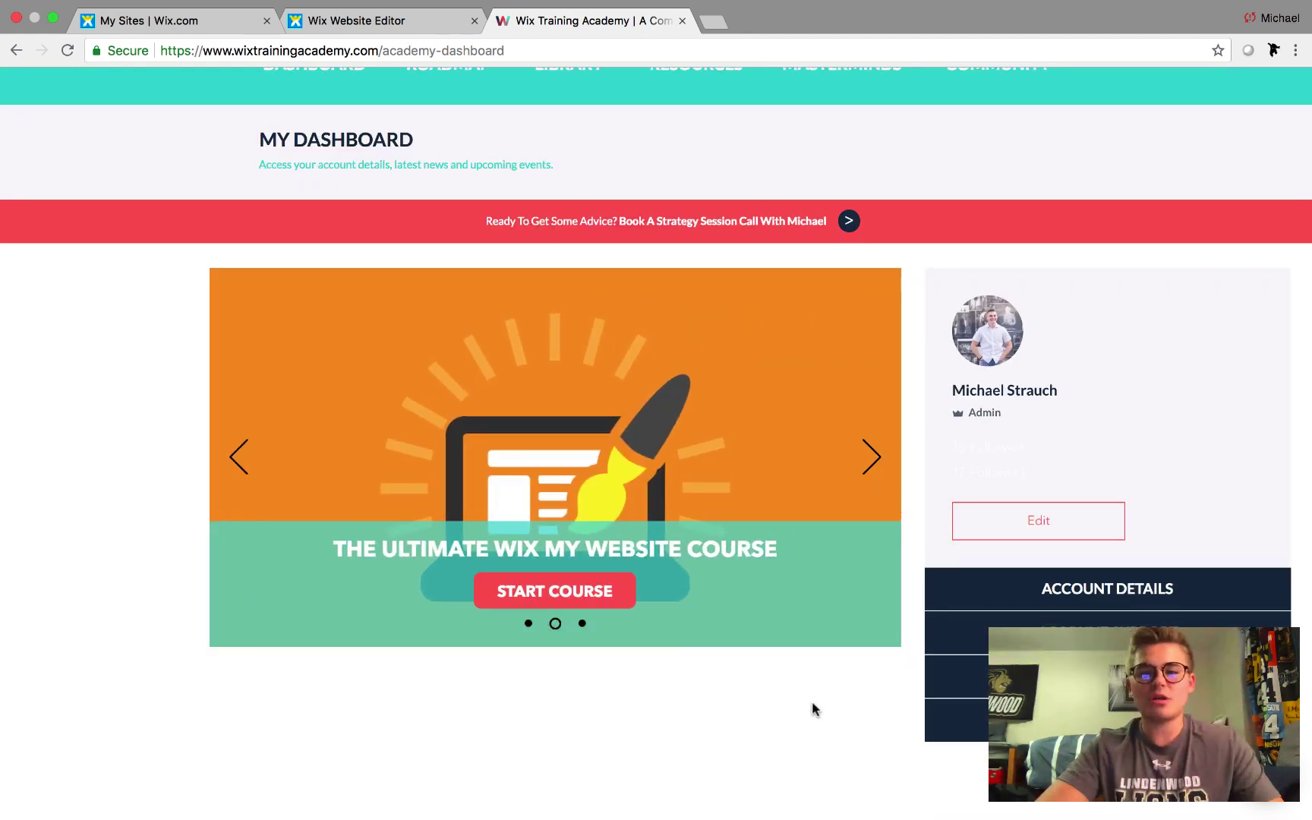
scroll(812, 708, "down", 2)
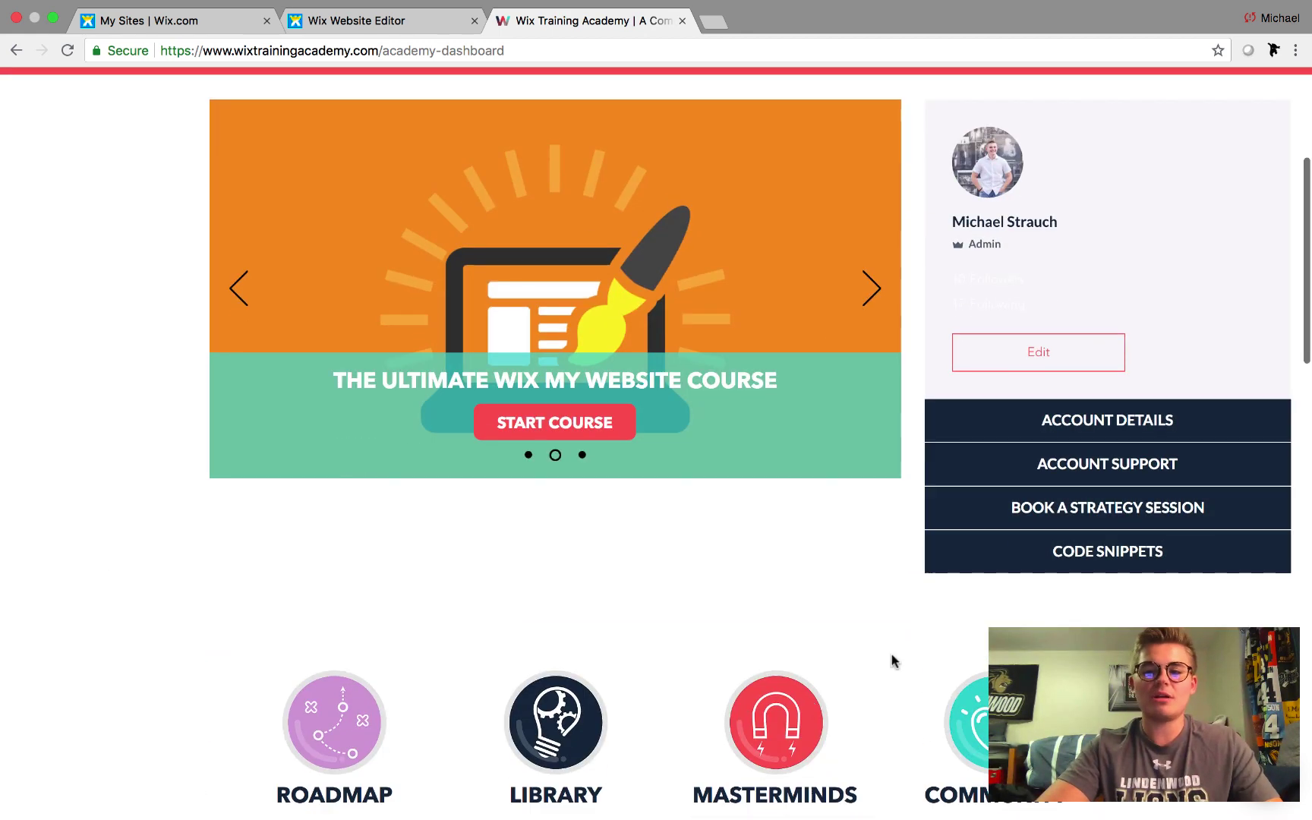
left_click(1098, 556)
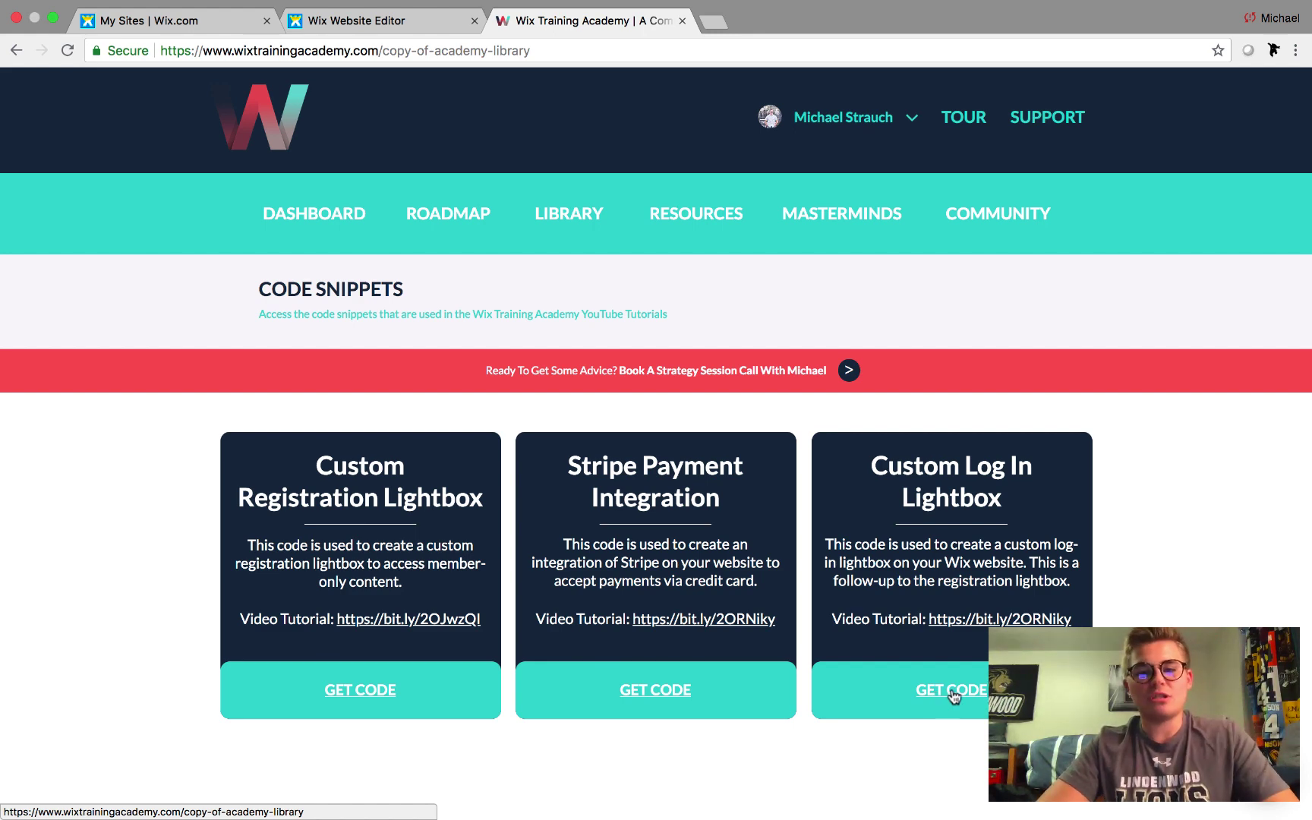
left_click(954, 692)
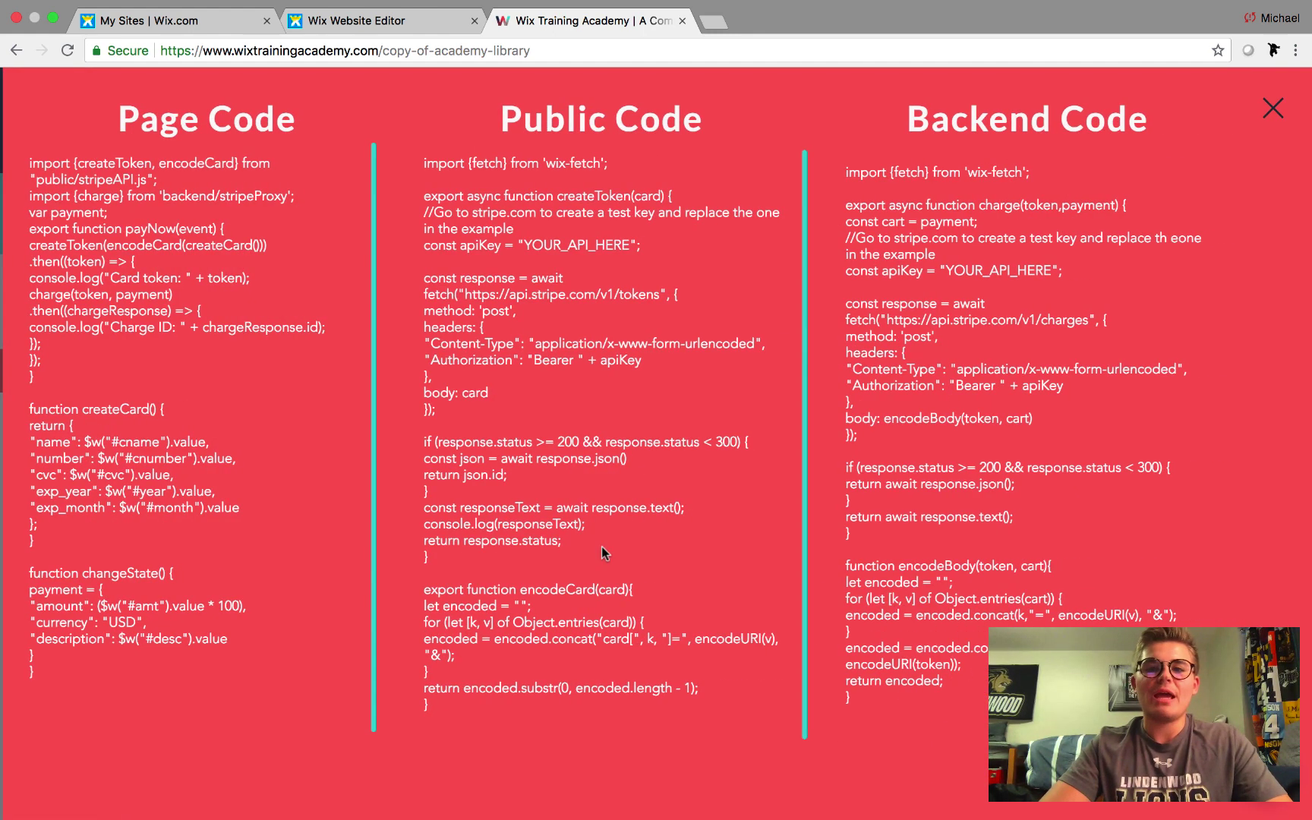
left_click(1273, 109)
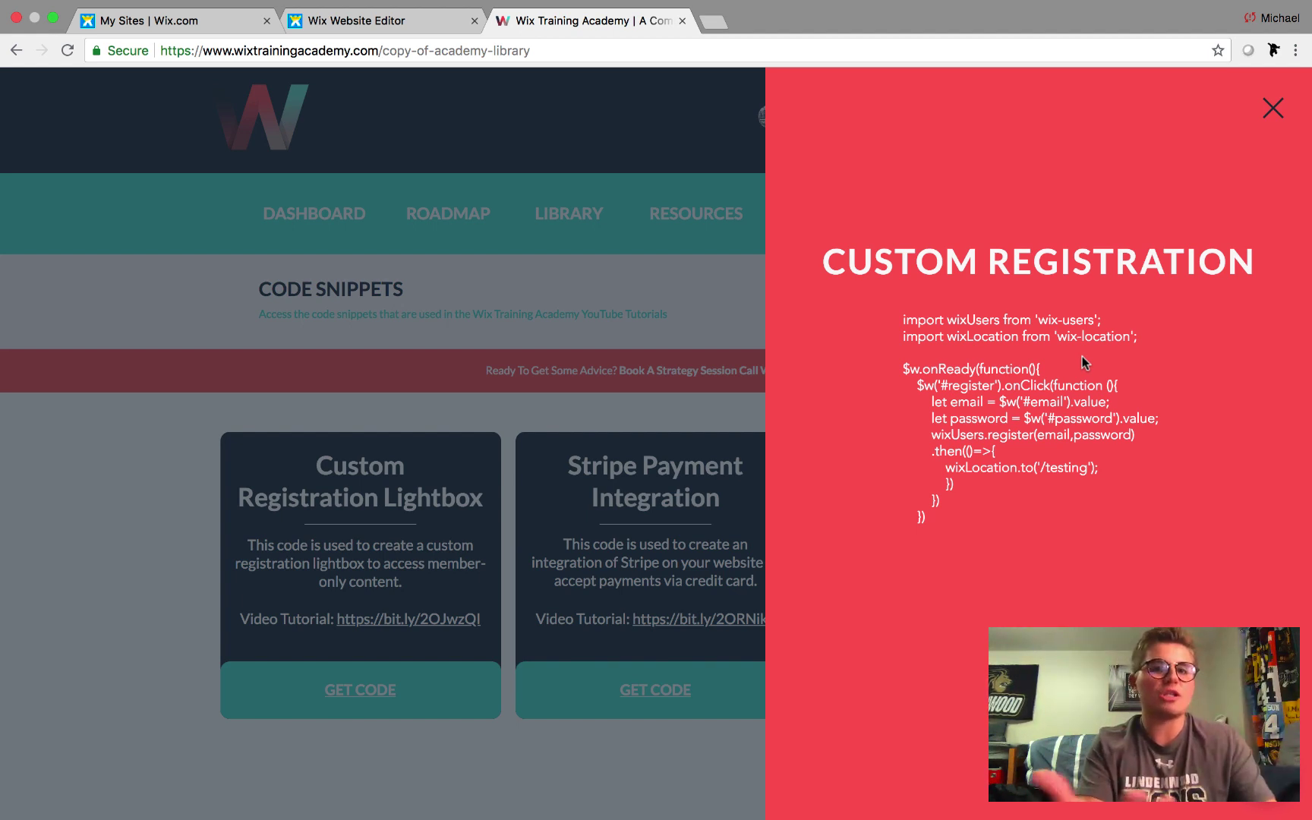
left_click(1273, 112)
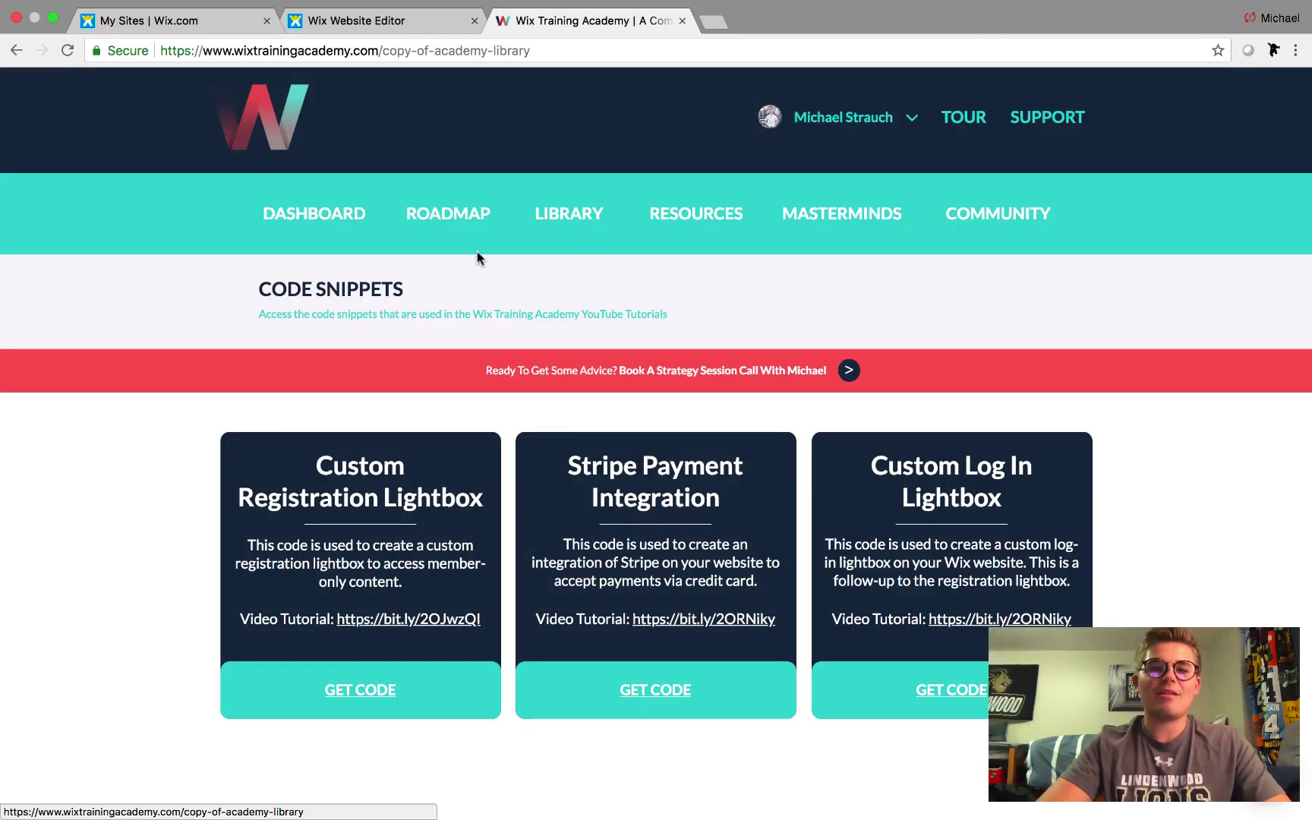
Switch to the Wix Editor tab and browse the Welcome lightbox templates without adding one
left_click(360, 23)
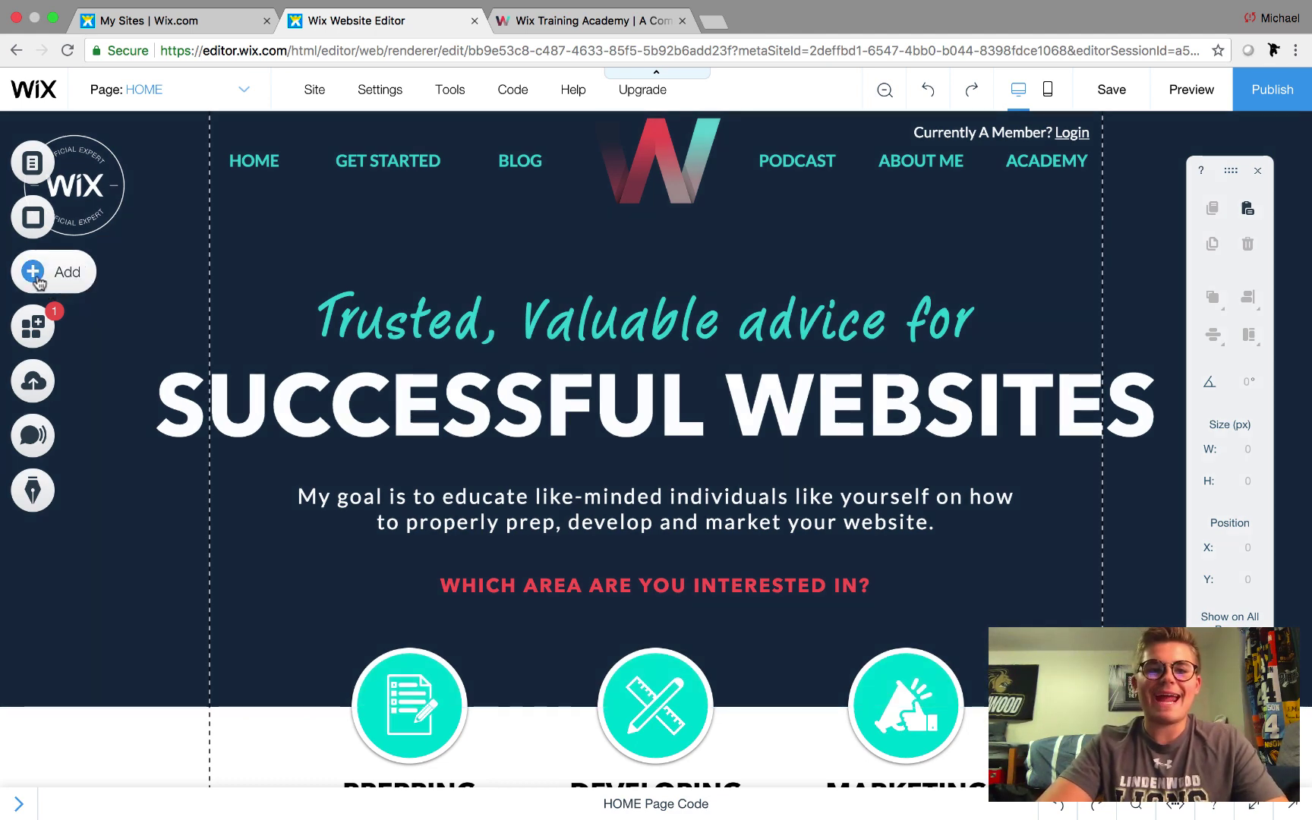
left_click(36, 279)
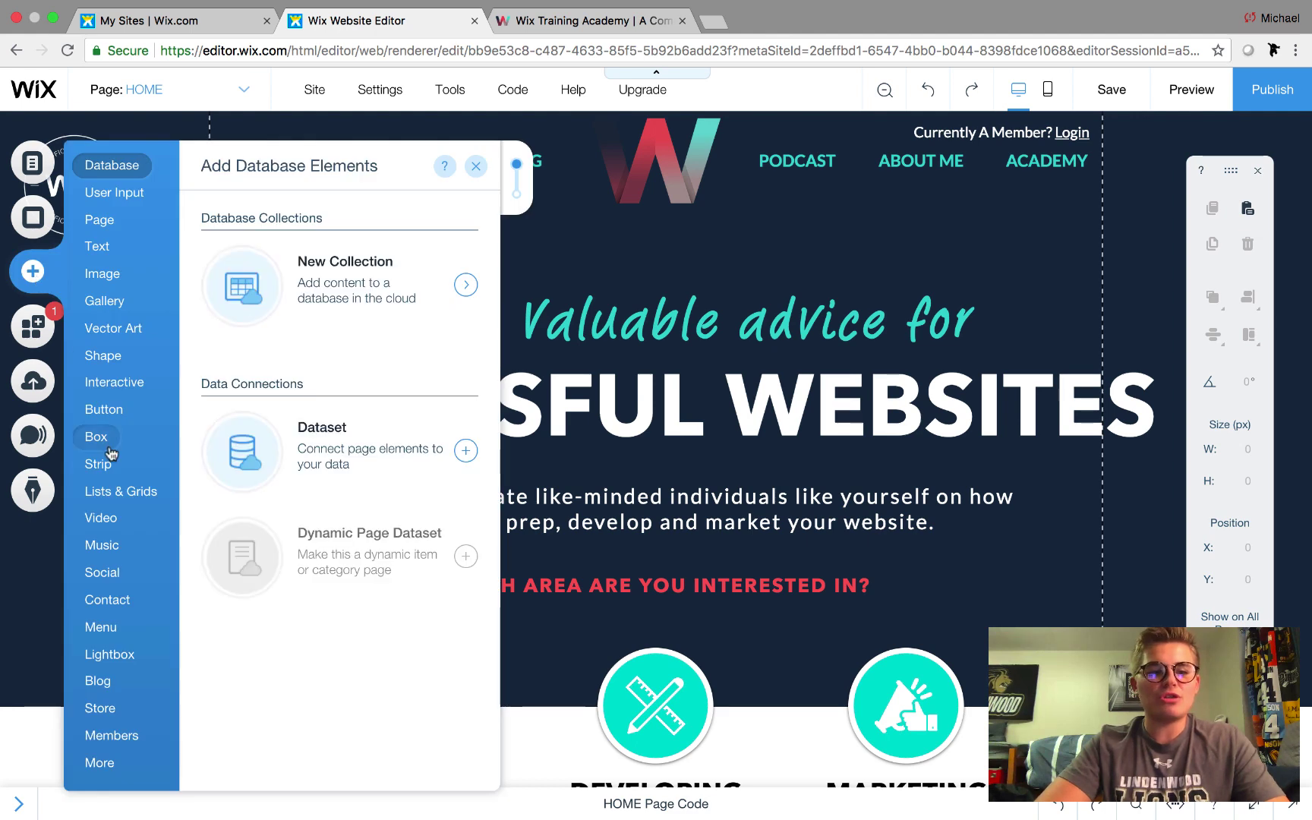
mouse_move(111, 658)
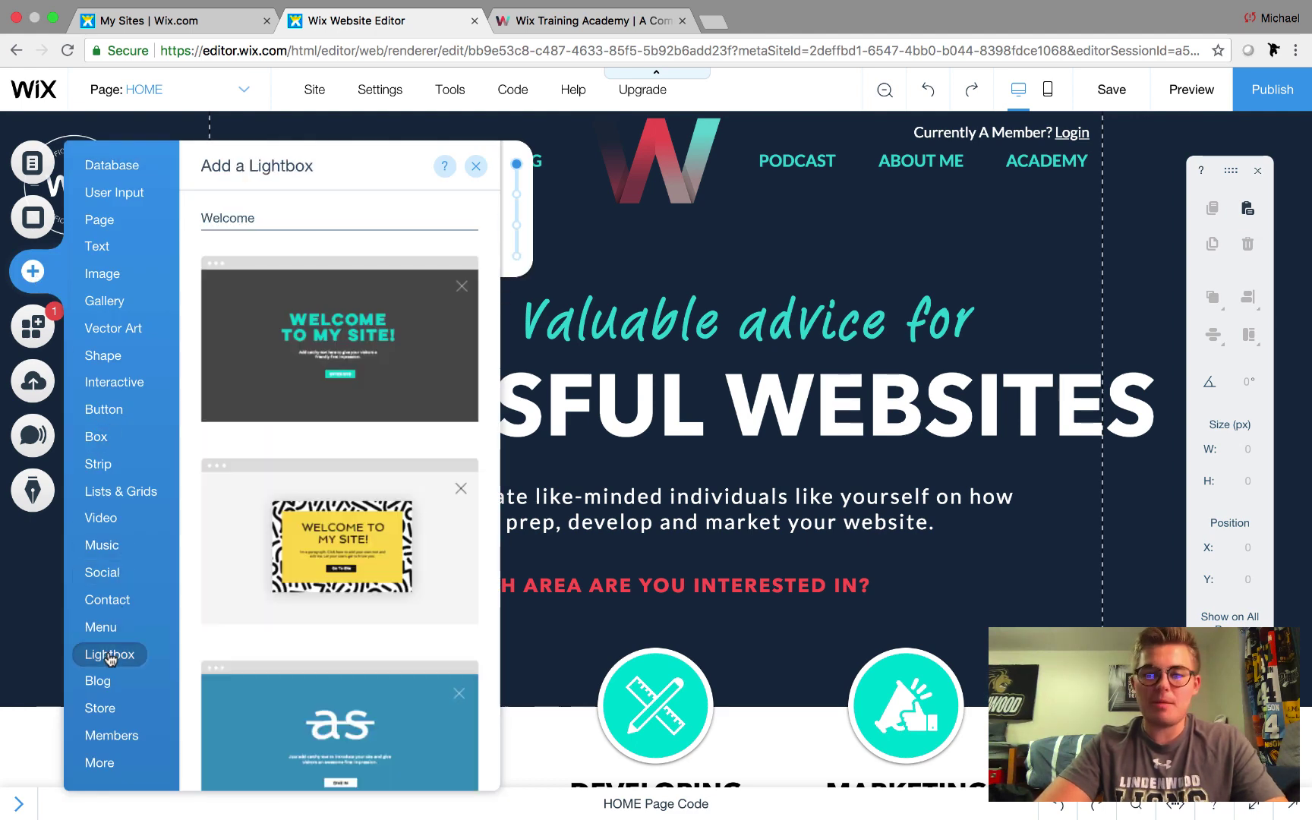
scroll(311, 579, "down", 6)
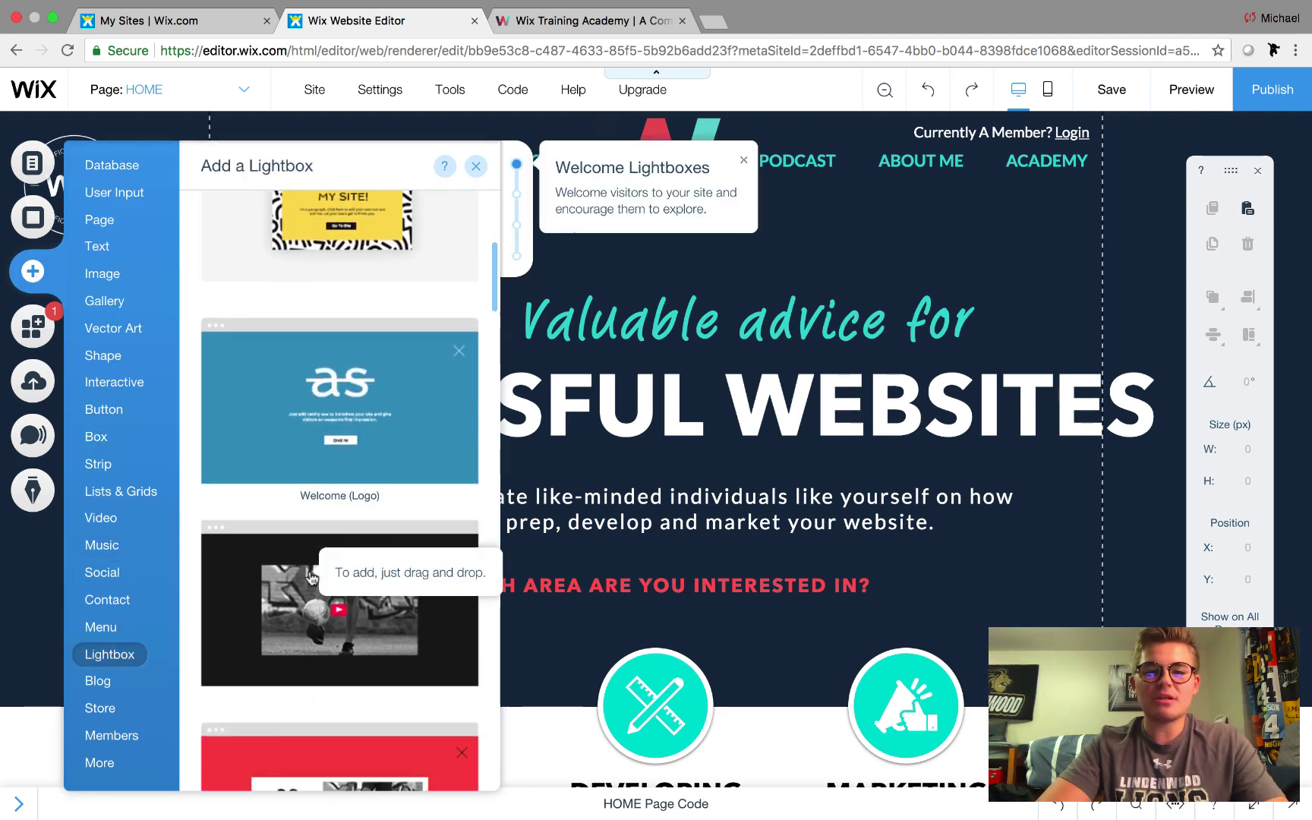
scroll(311, 579, "up", 6)
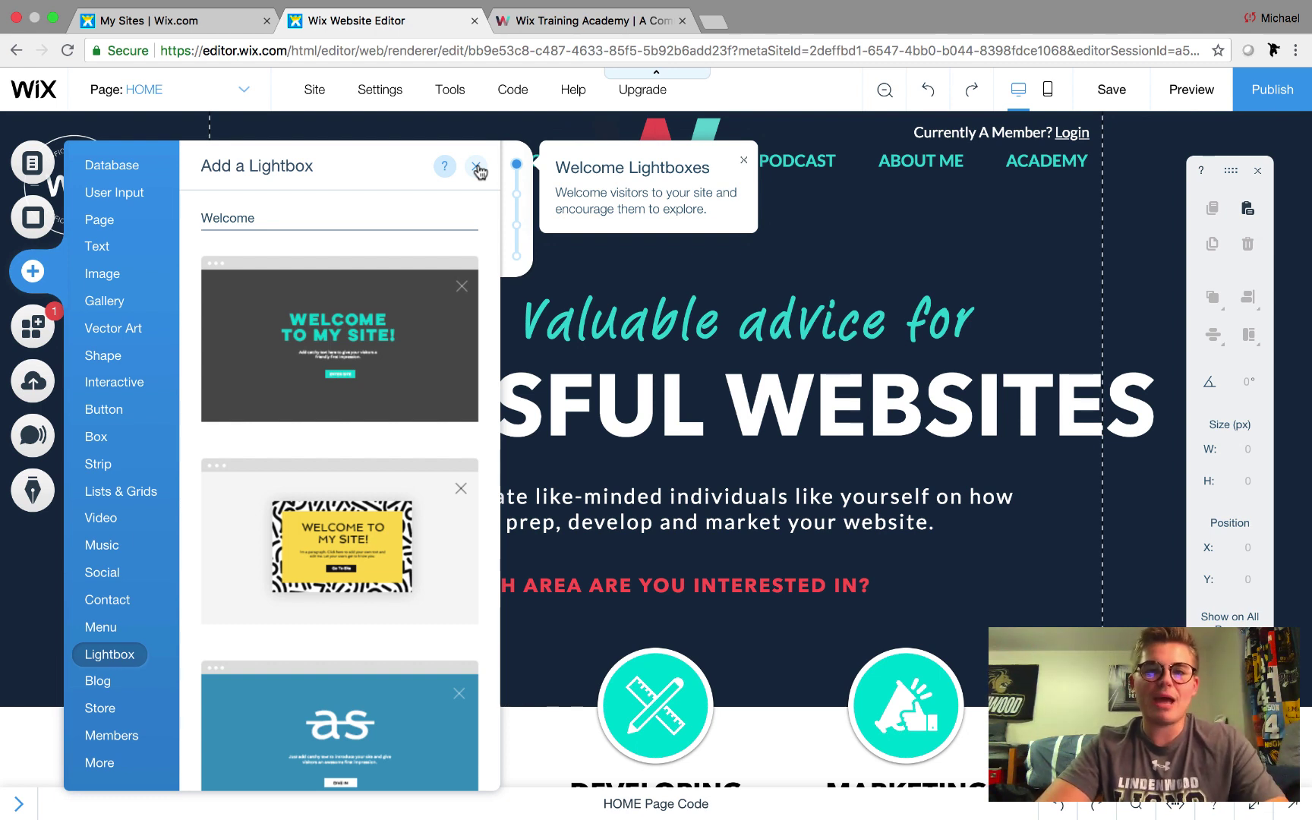
Close the templates and open the Login Lightbox from the site's Lightboxes in Menus & Pages
left_click(476, 168)
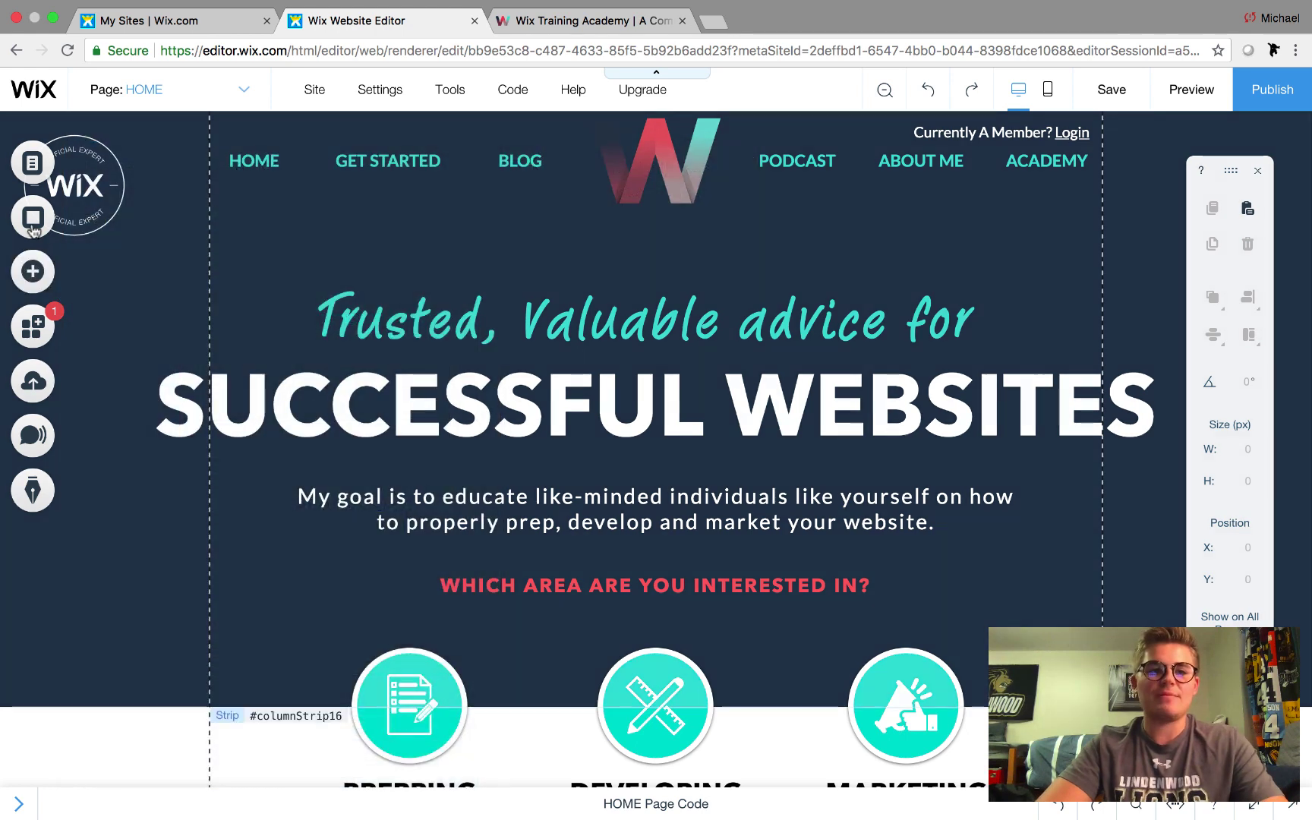
left_click(31, 160)
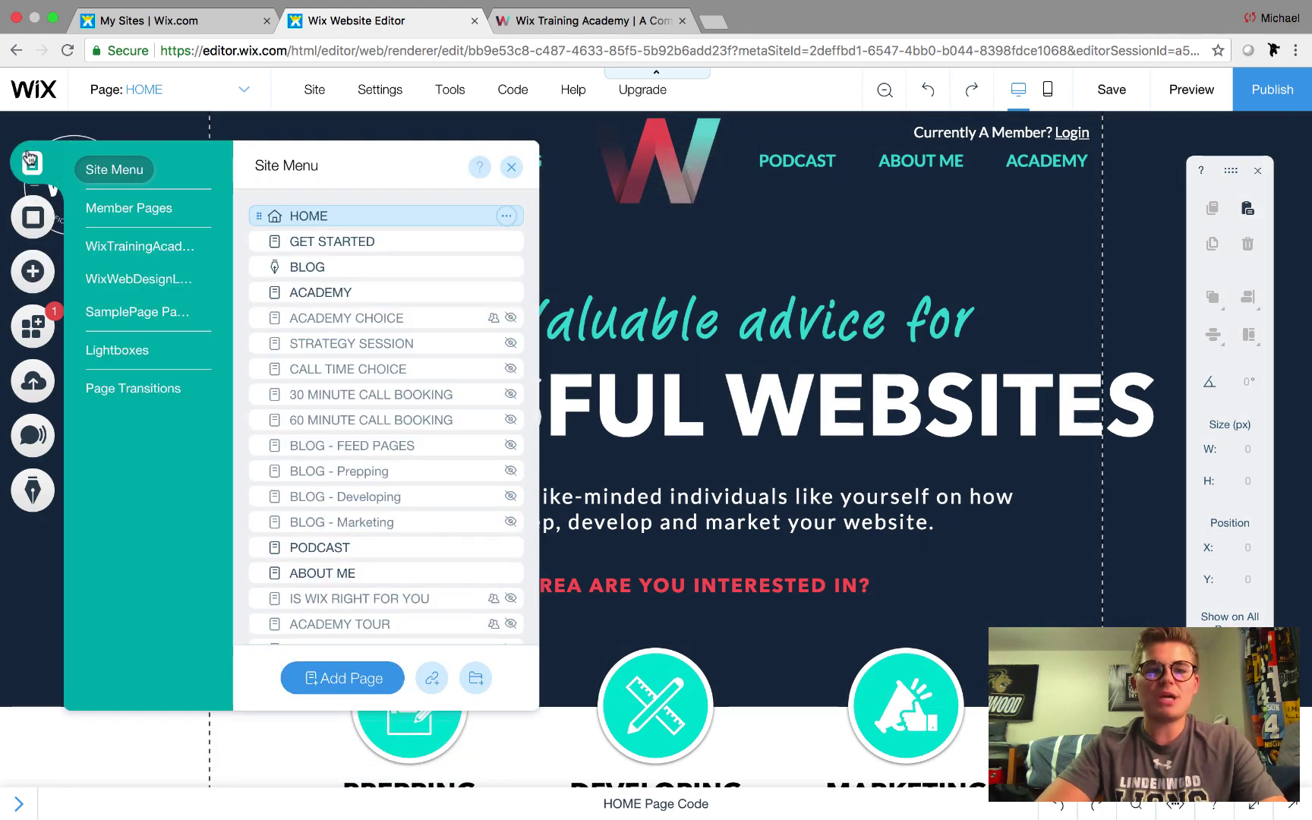
left_click(119, 353)
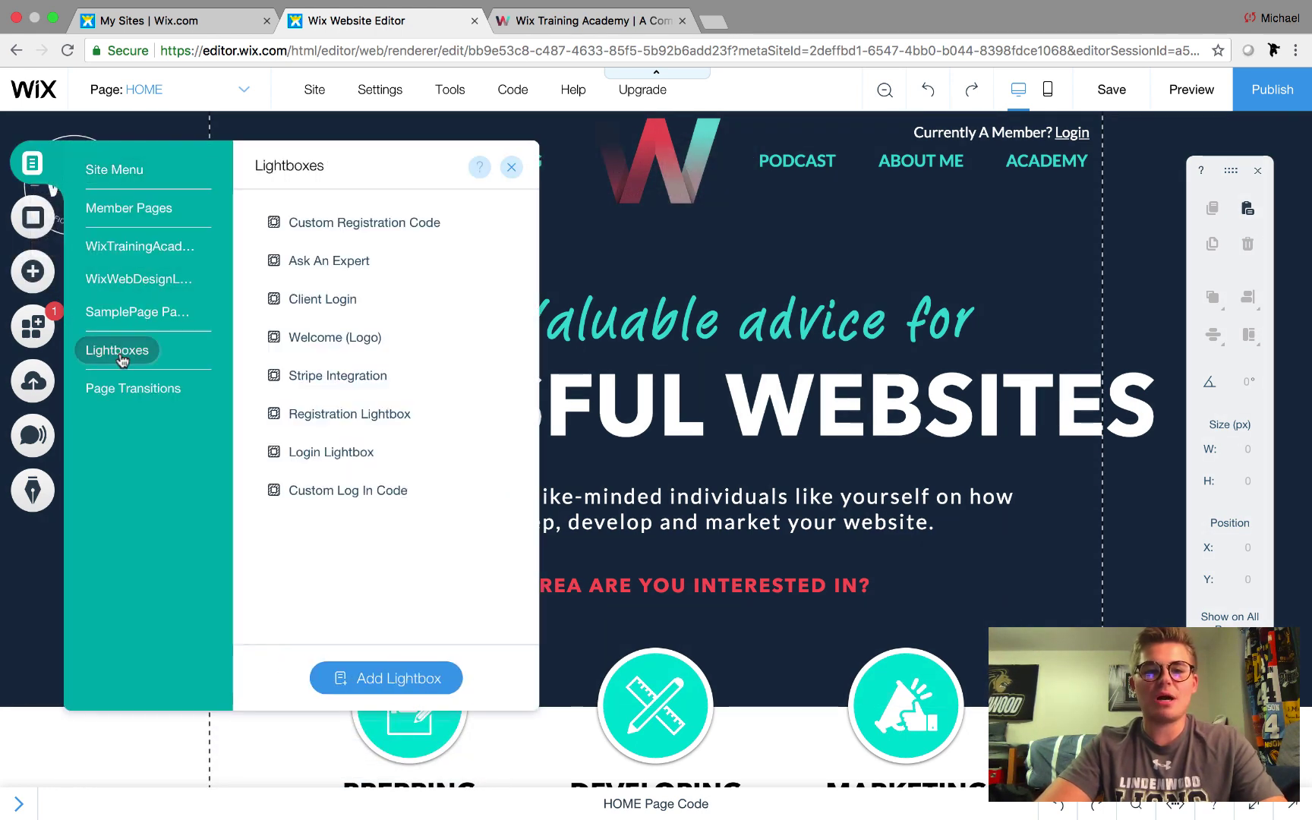
left_click(348, 454)
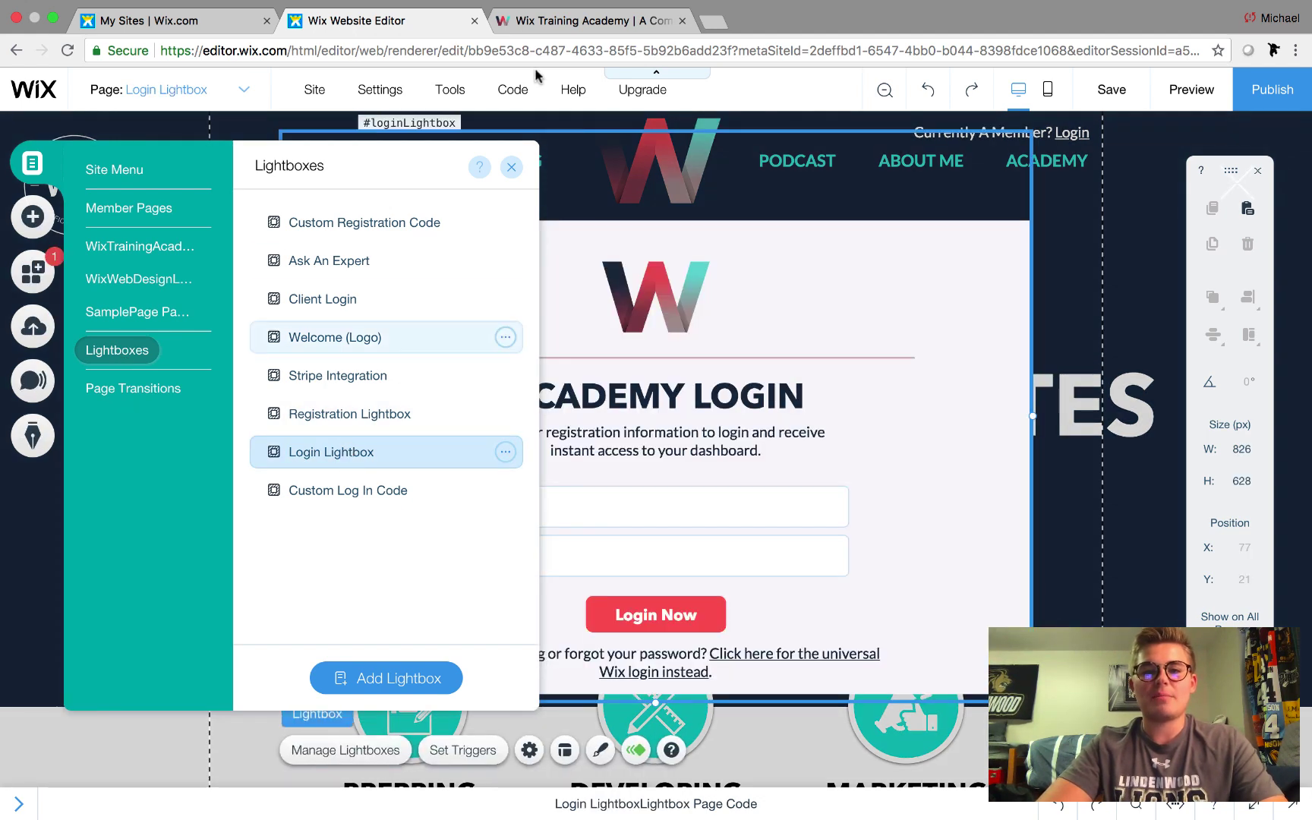
left_click(514, 168)
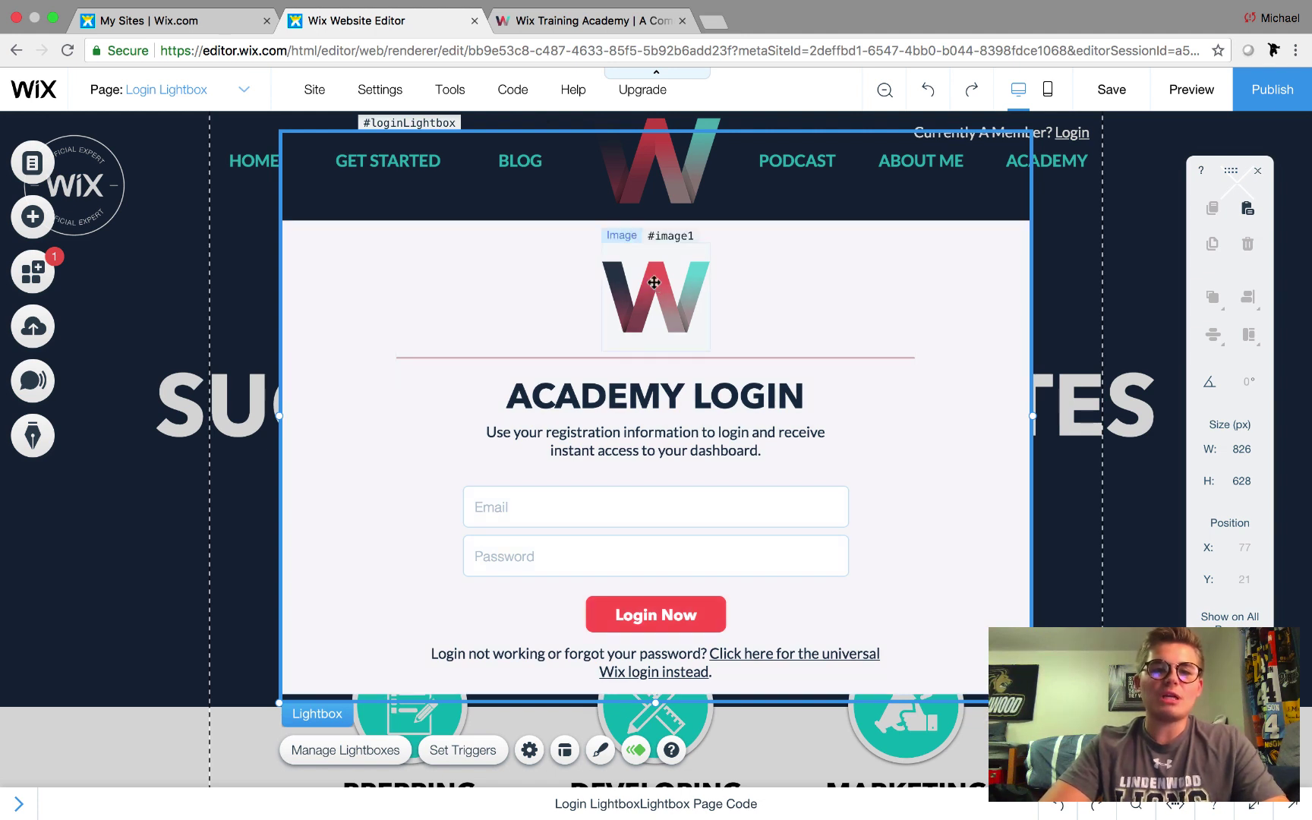
mouse_move(518, 92)
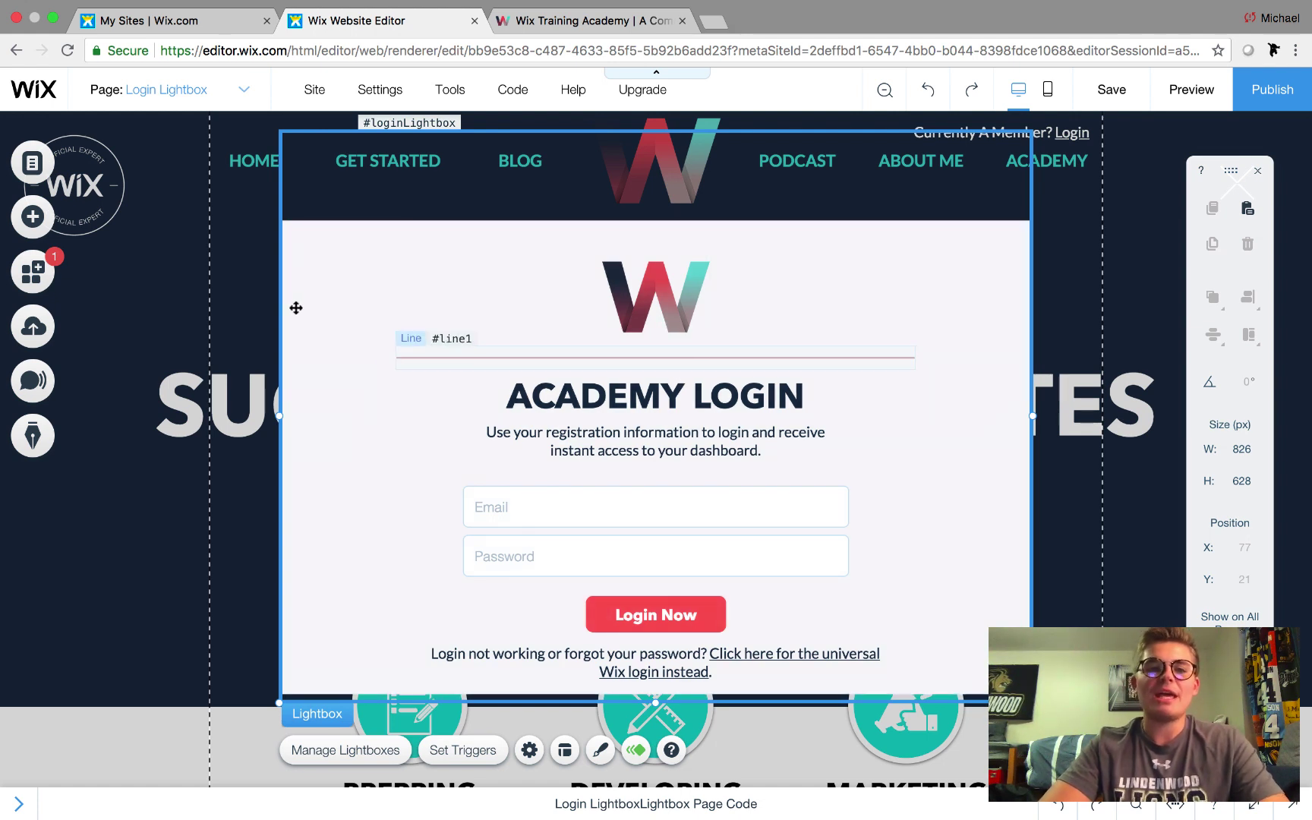
left_click(33, 217)
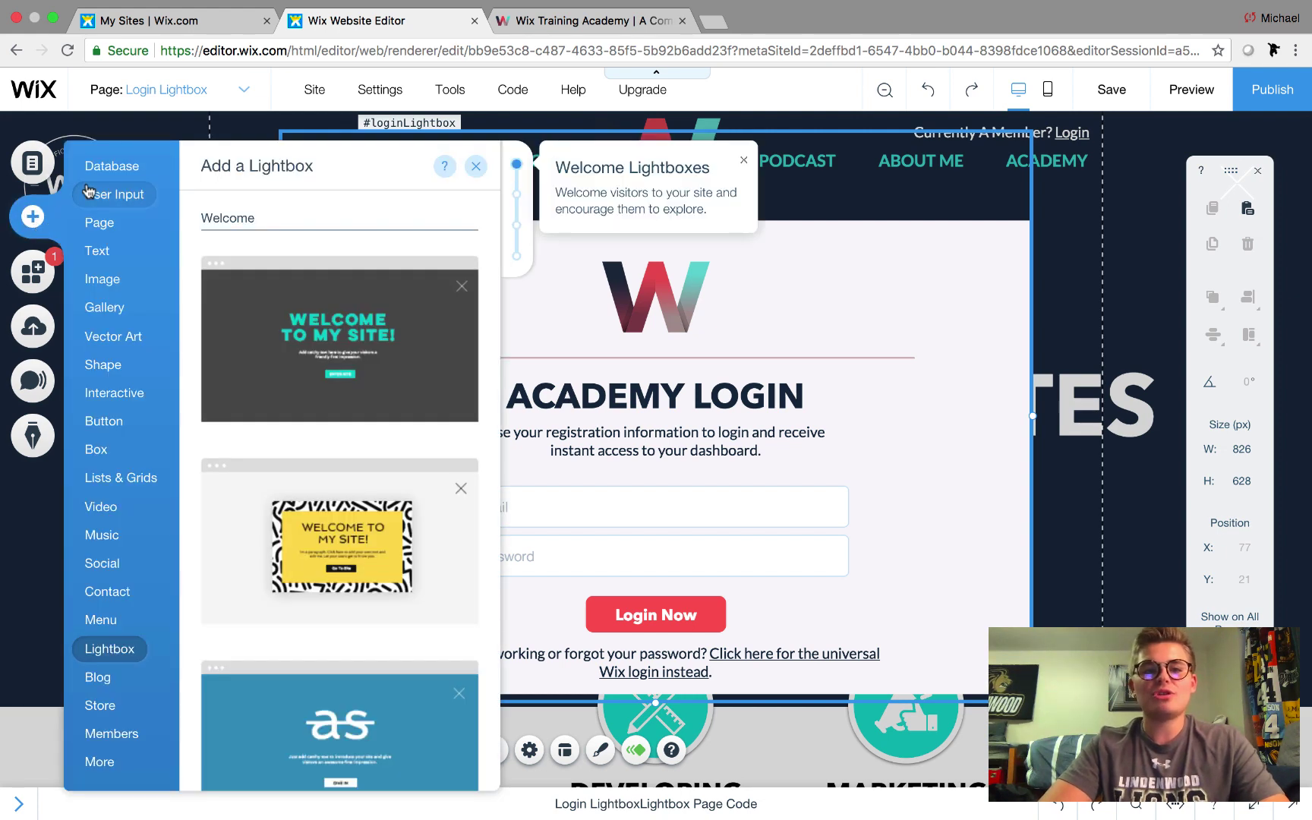
left_click(108, 196)
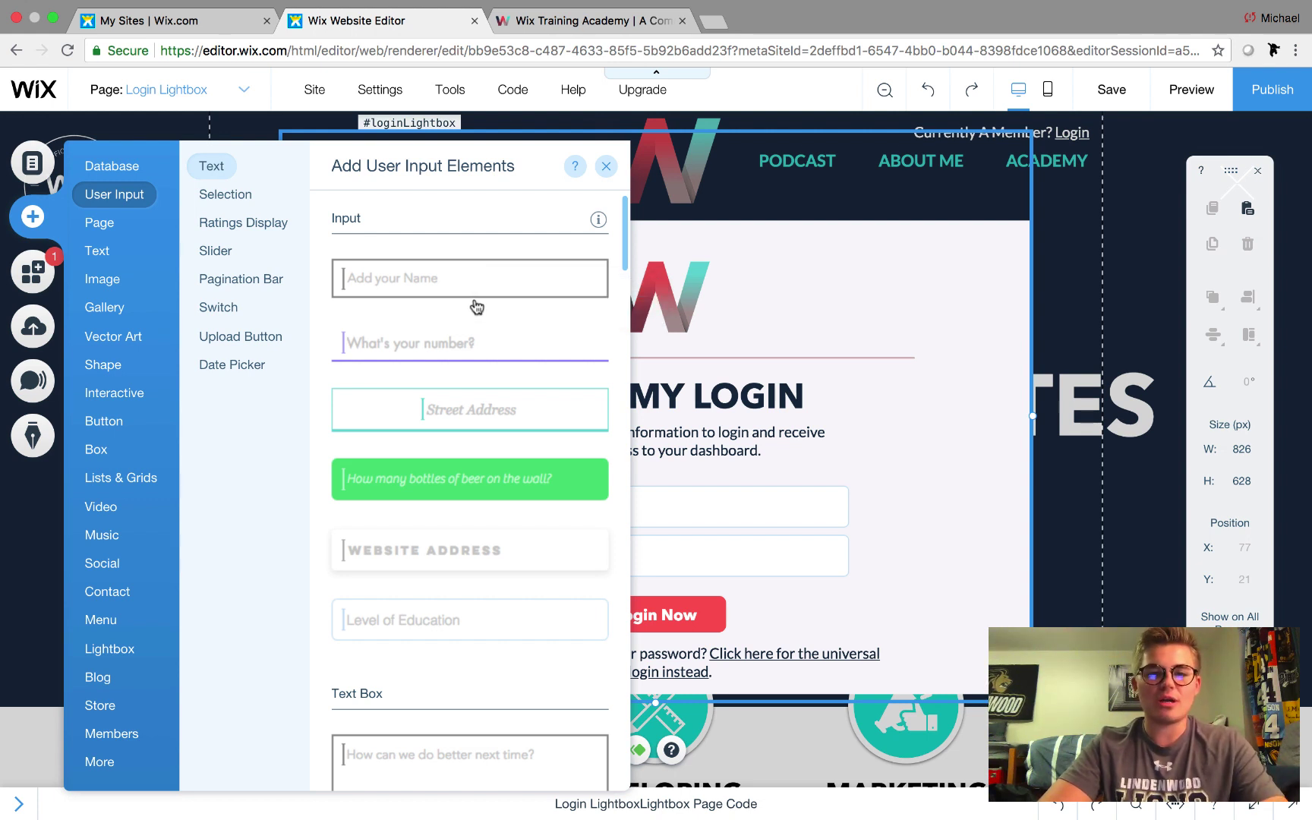
left_click(606, 166)
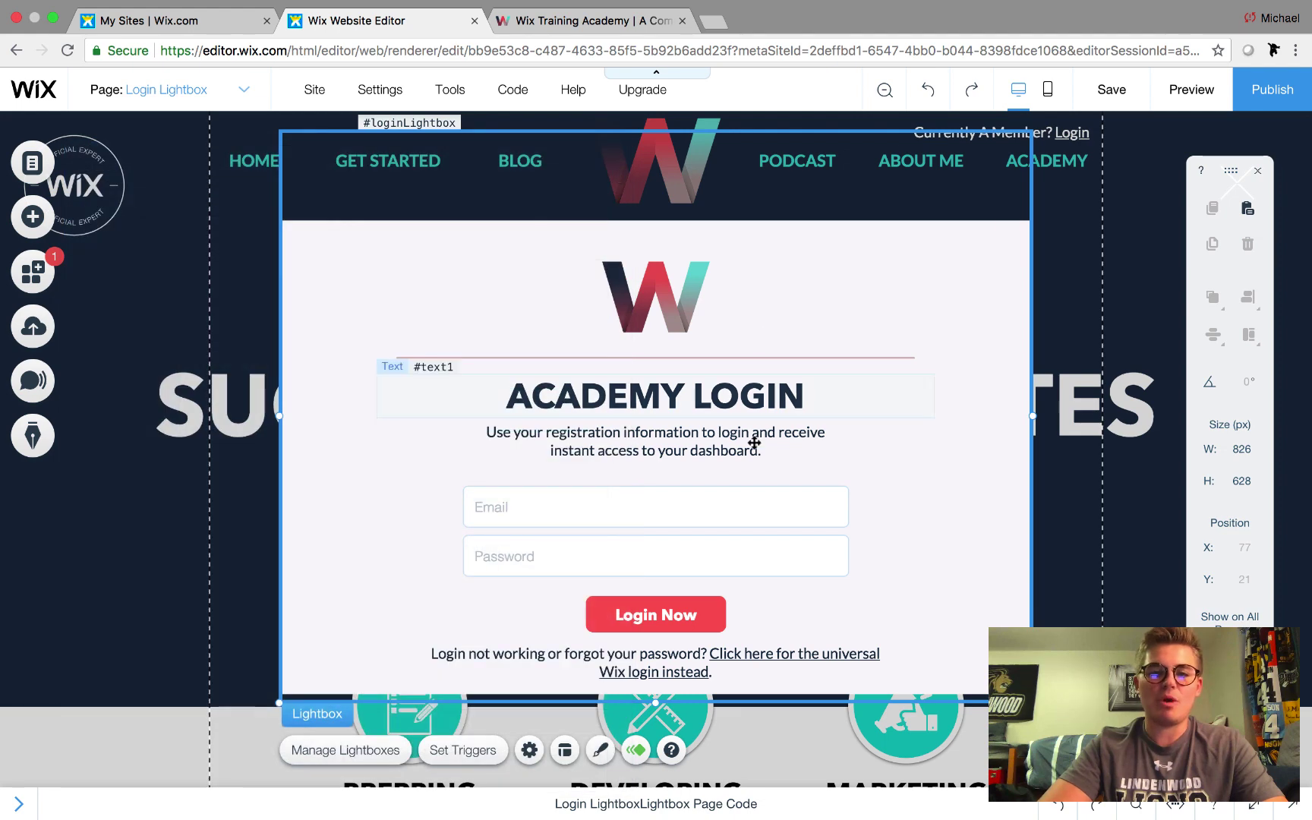
left_click(597, 515)
left_click(592, 549)
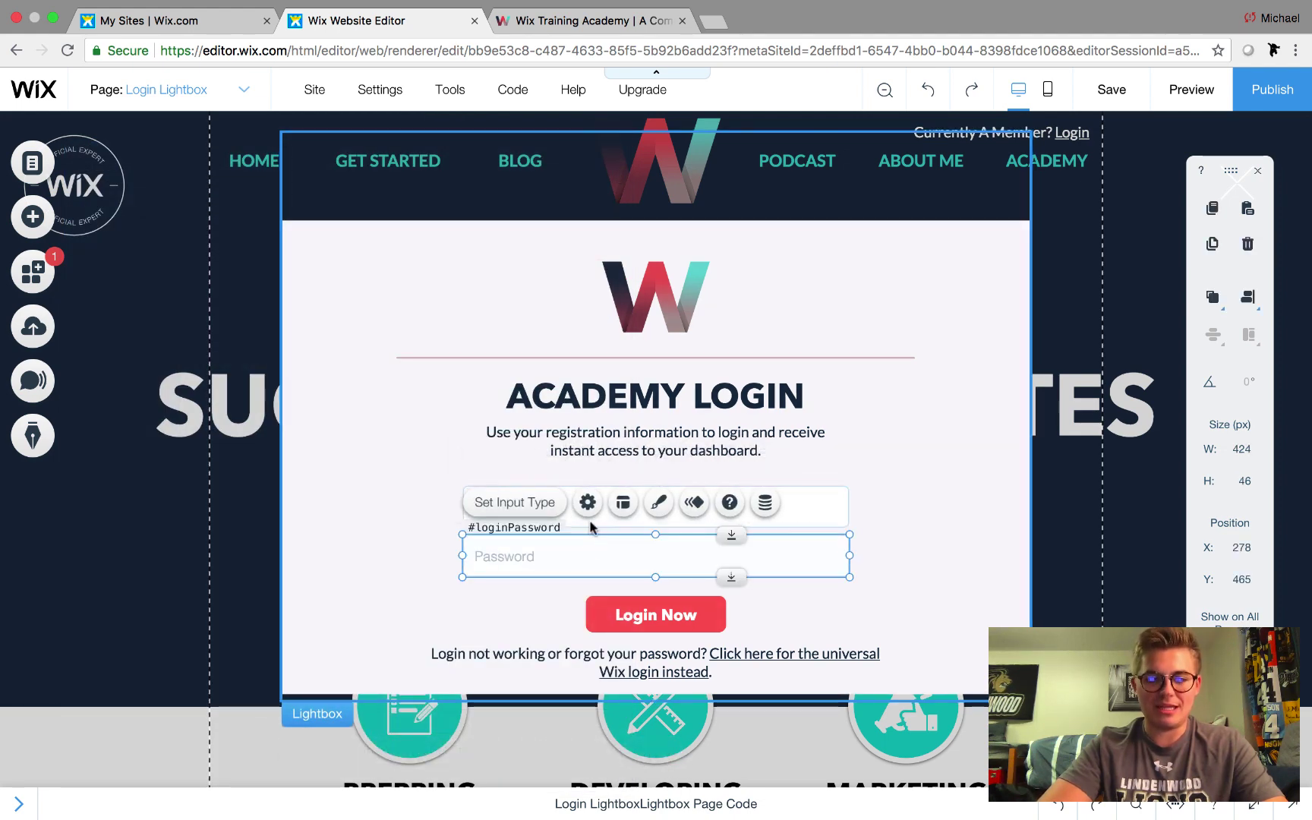
left_click(841, 498)
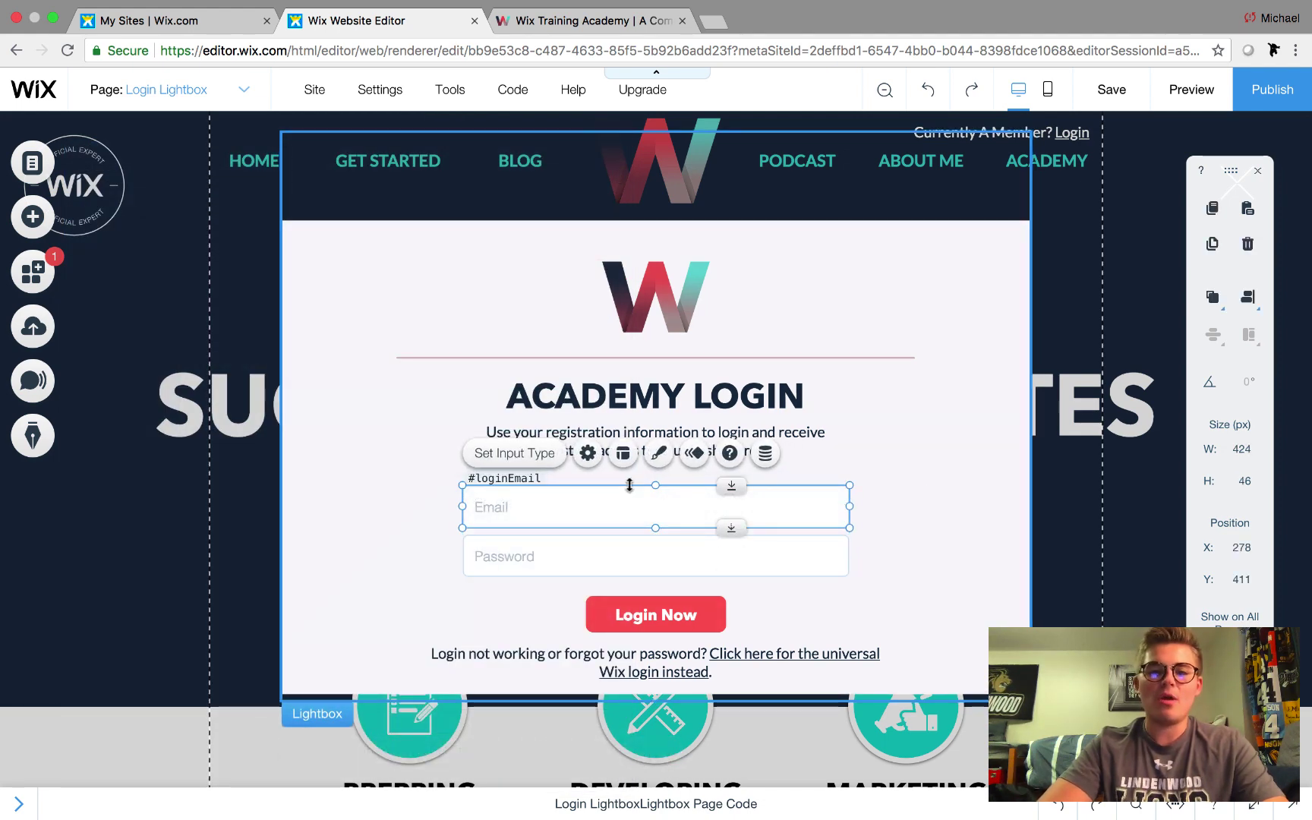
Set the loginEmail field's input type to Email in its settings, keeping it required
left_click(588, 454)
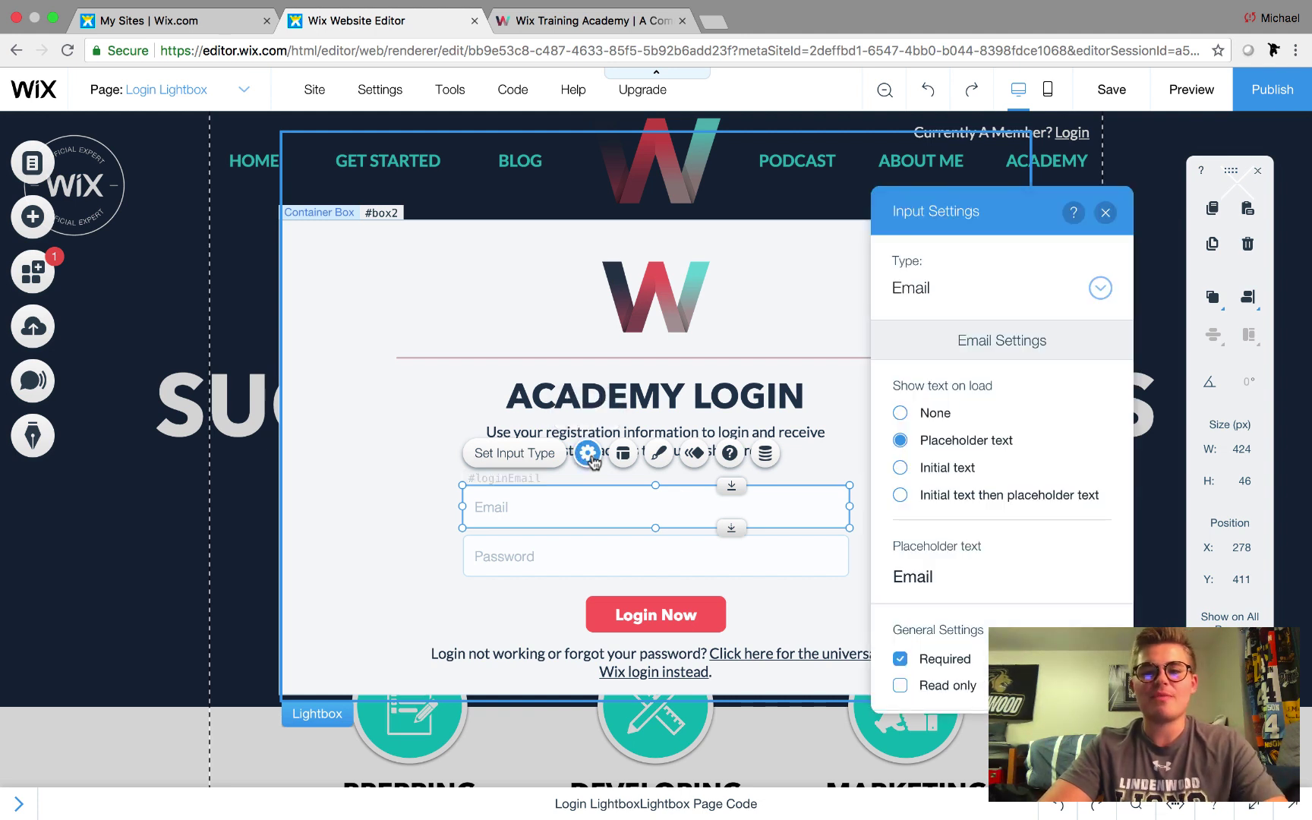
left_click(901, 290)
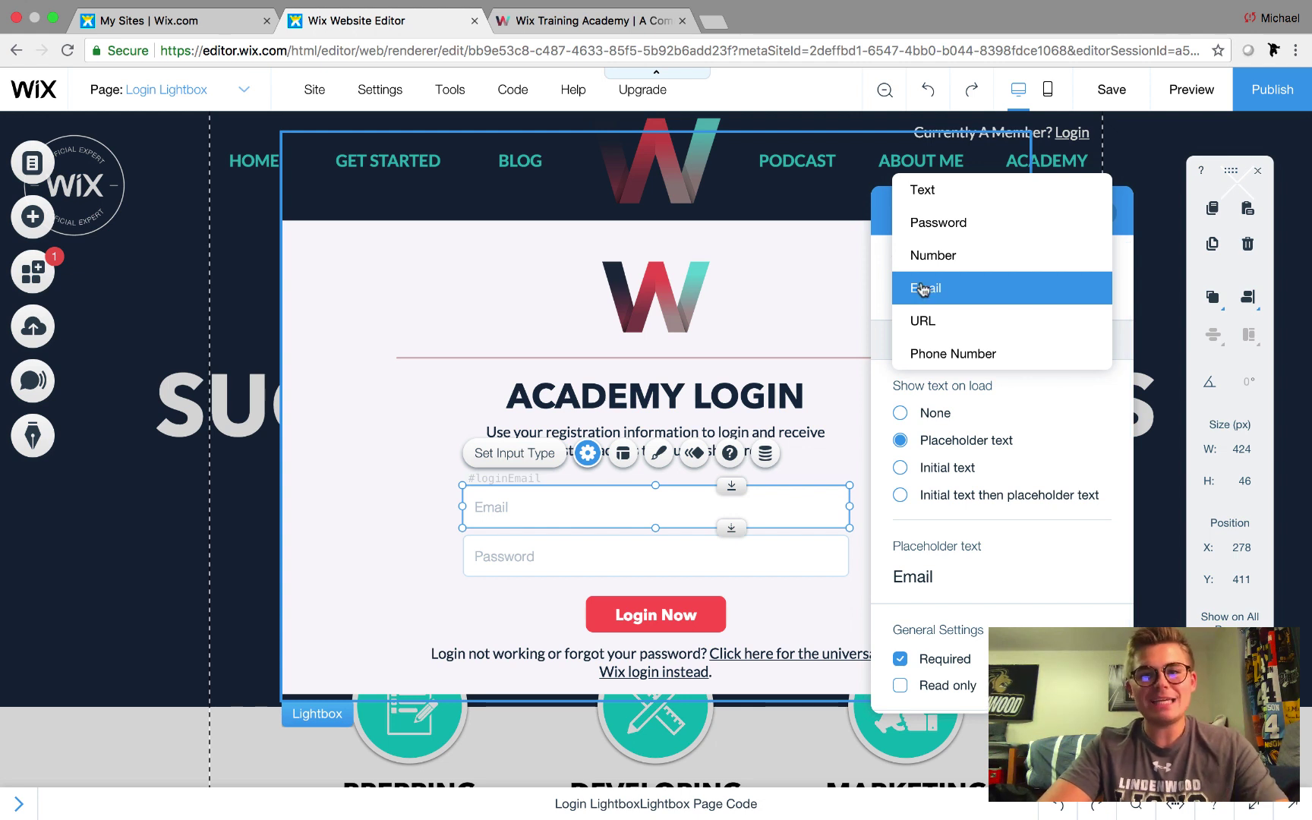
left_click(923, 289)
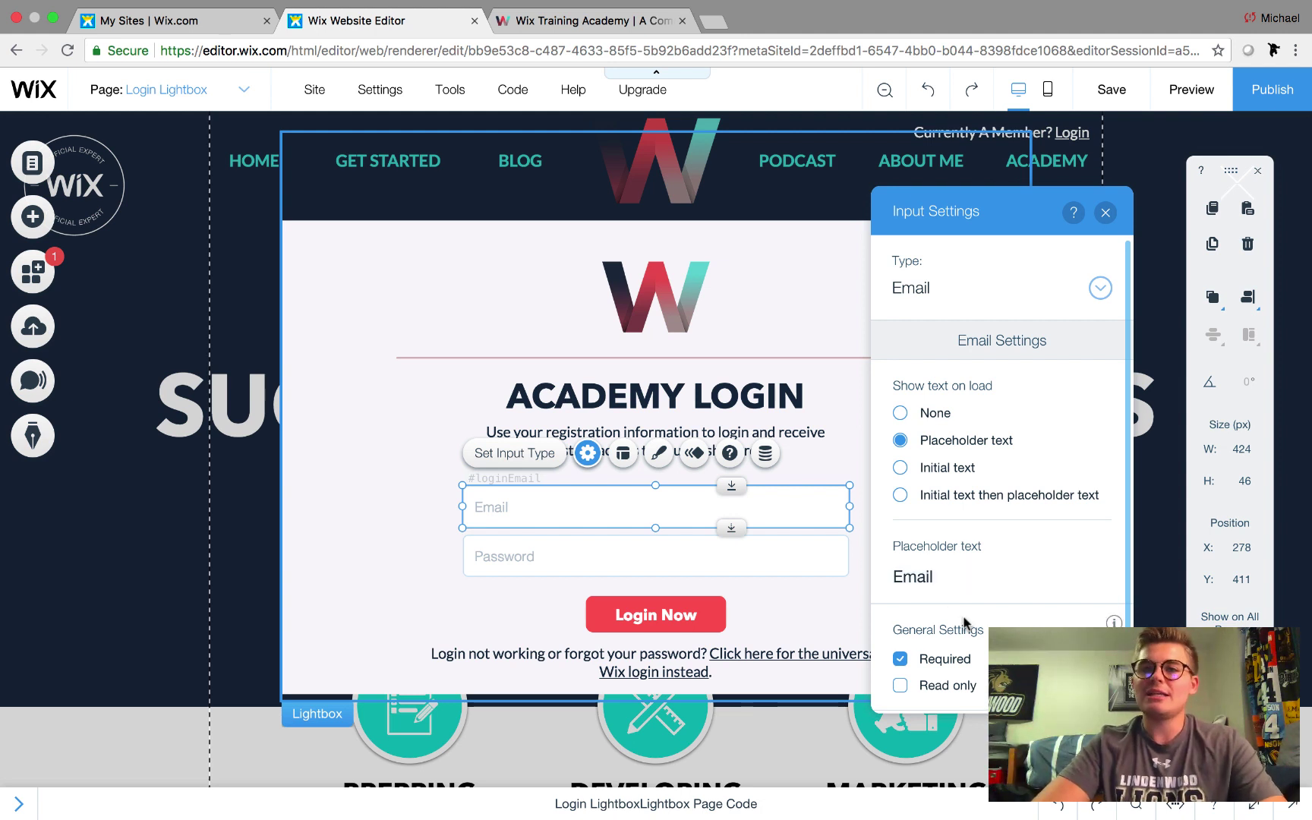
scroll(965, 622, "down", 1)
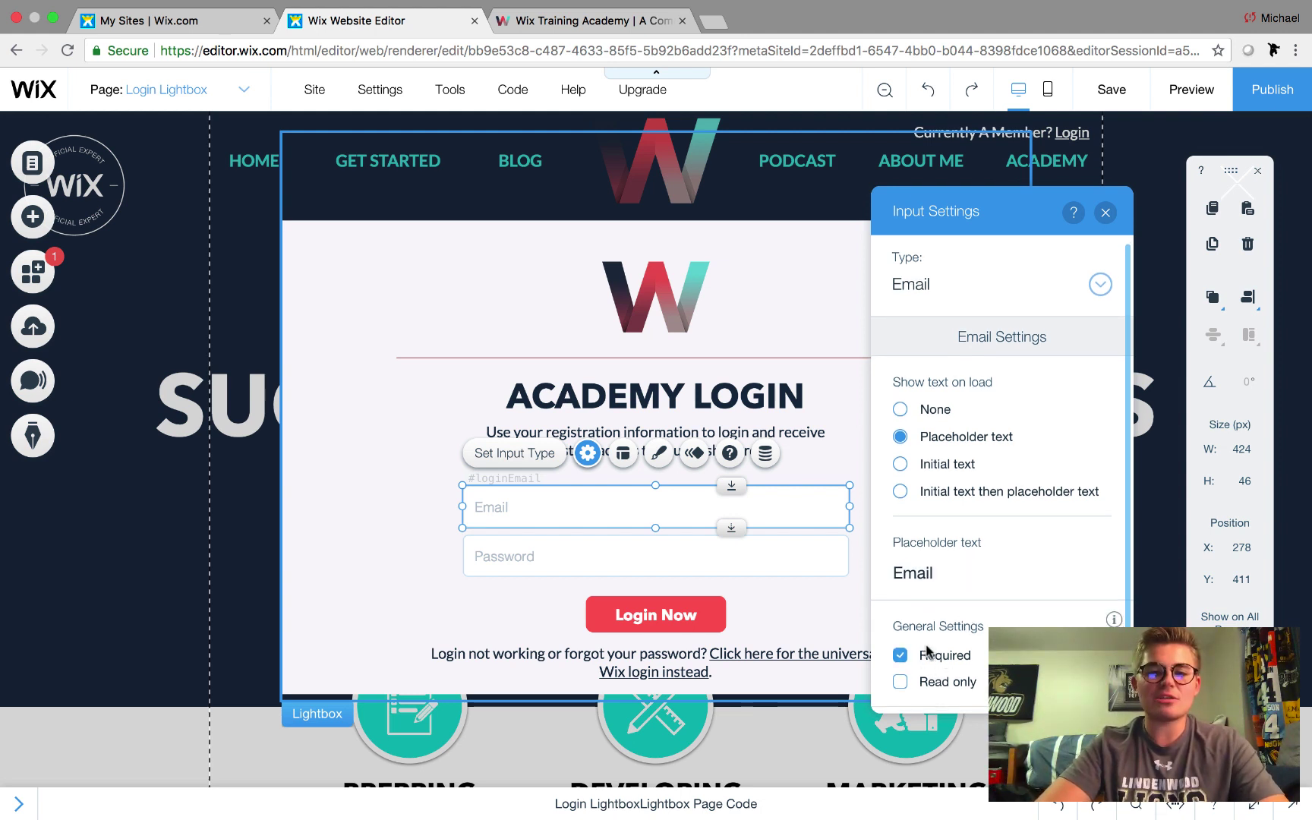
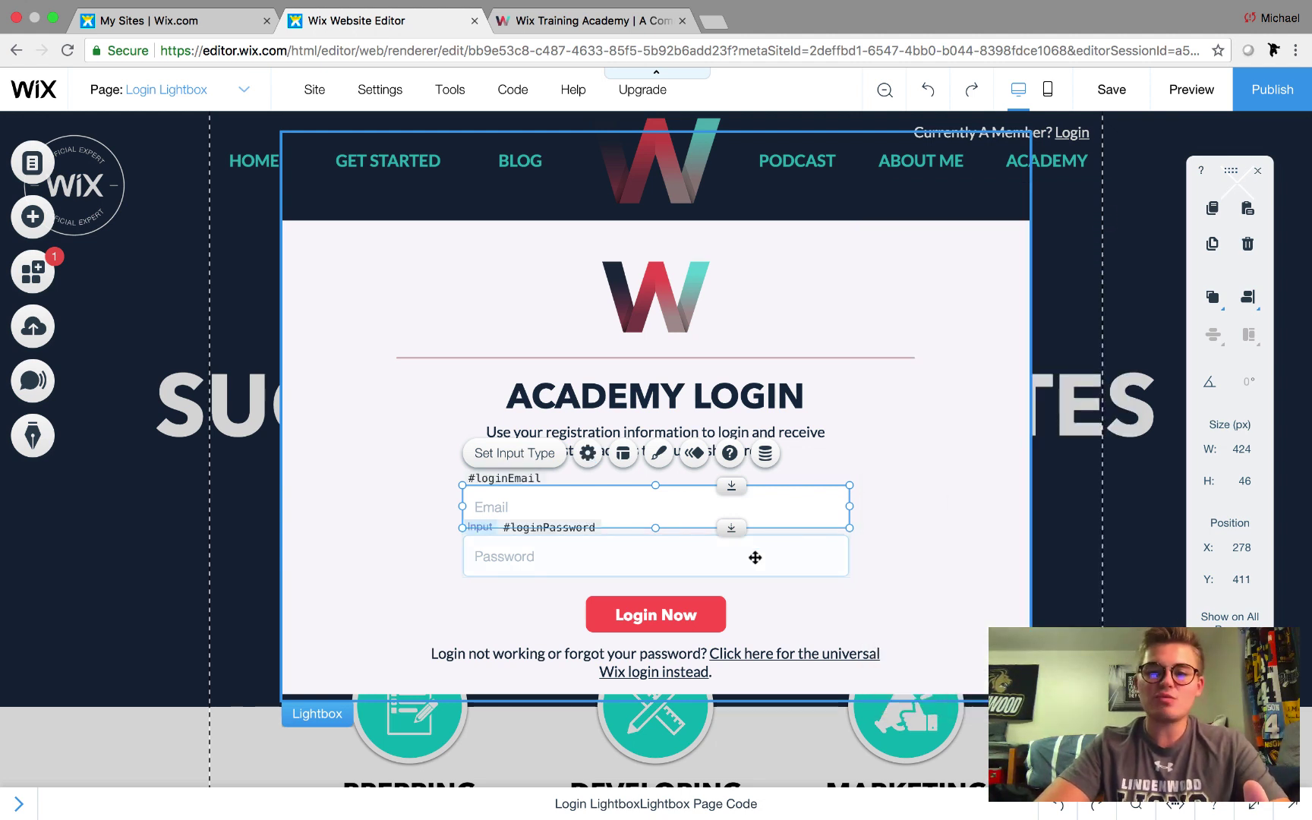
Set the #loginPassword input's type to Password in Input Settings so typed characters stay hidden
left_click(815, 520)
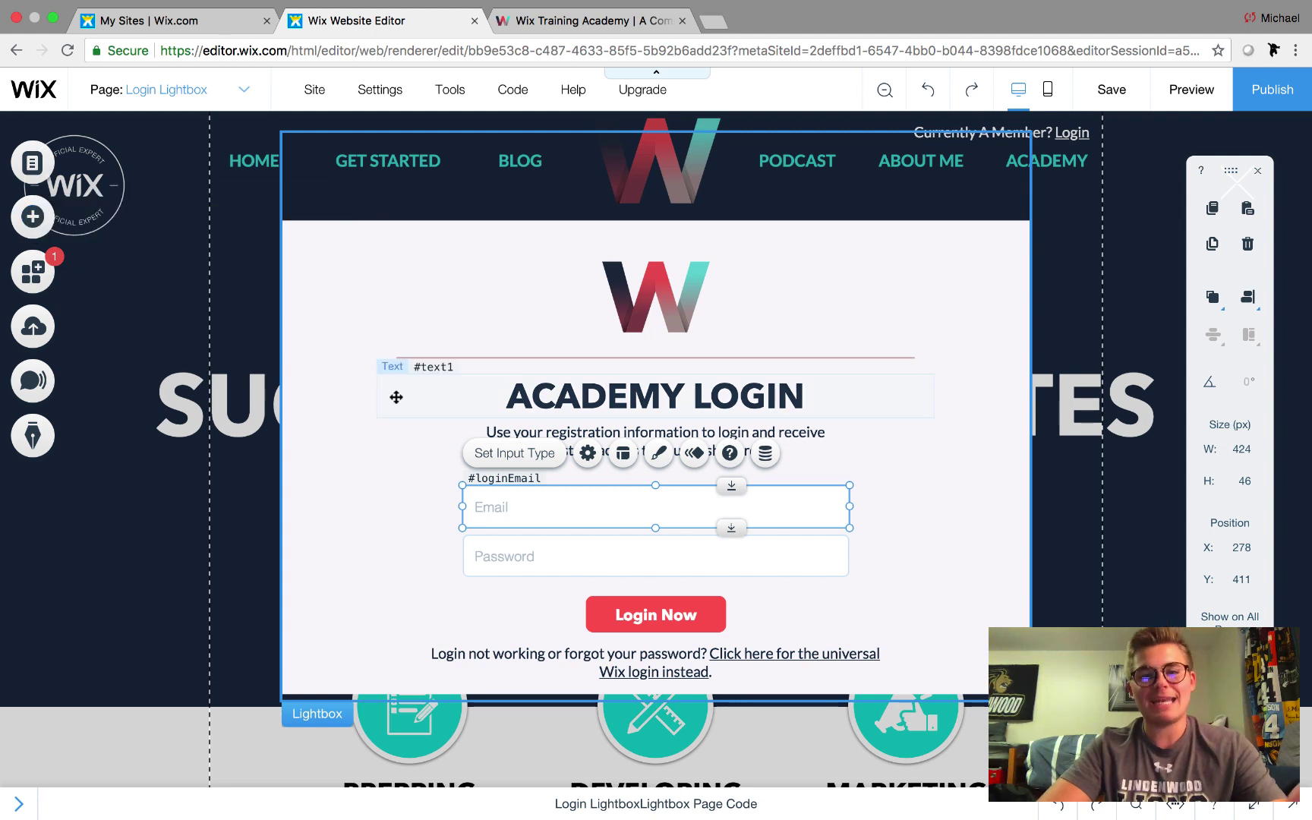
left_click(500, 546)
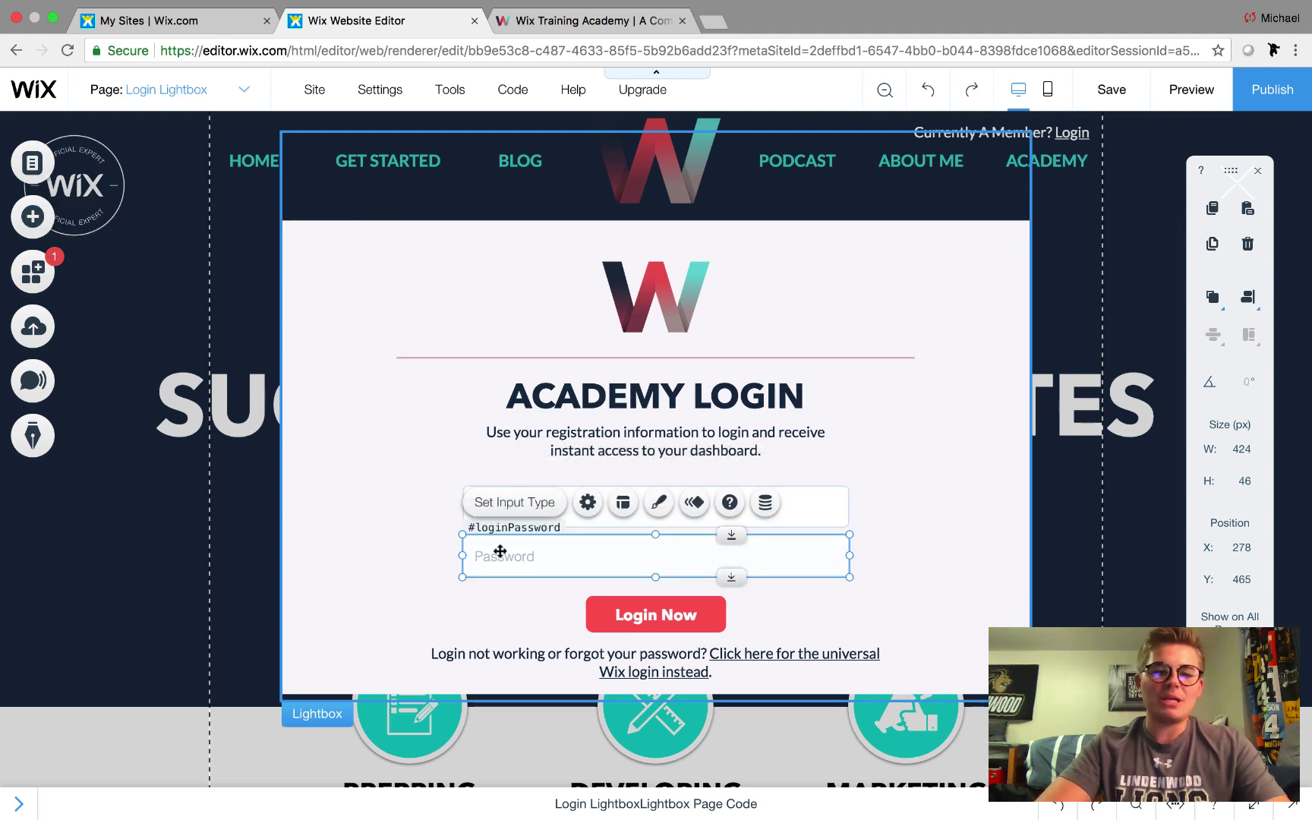
left_click(589, 504)
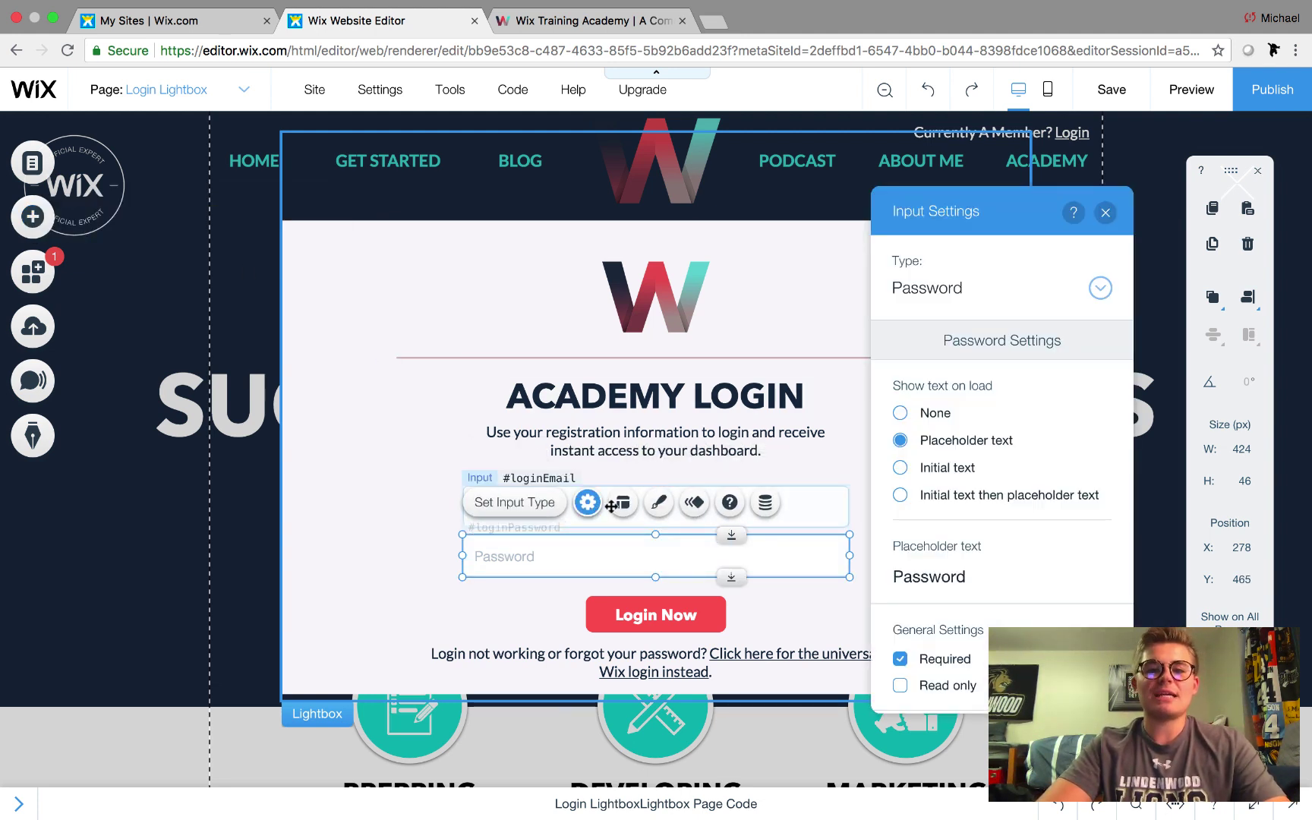
left_click(948, 290)
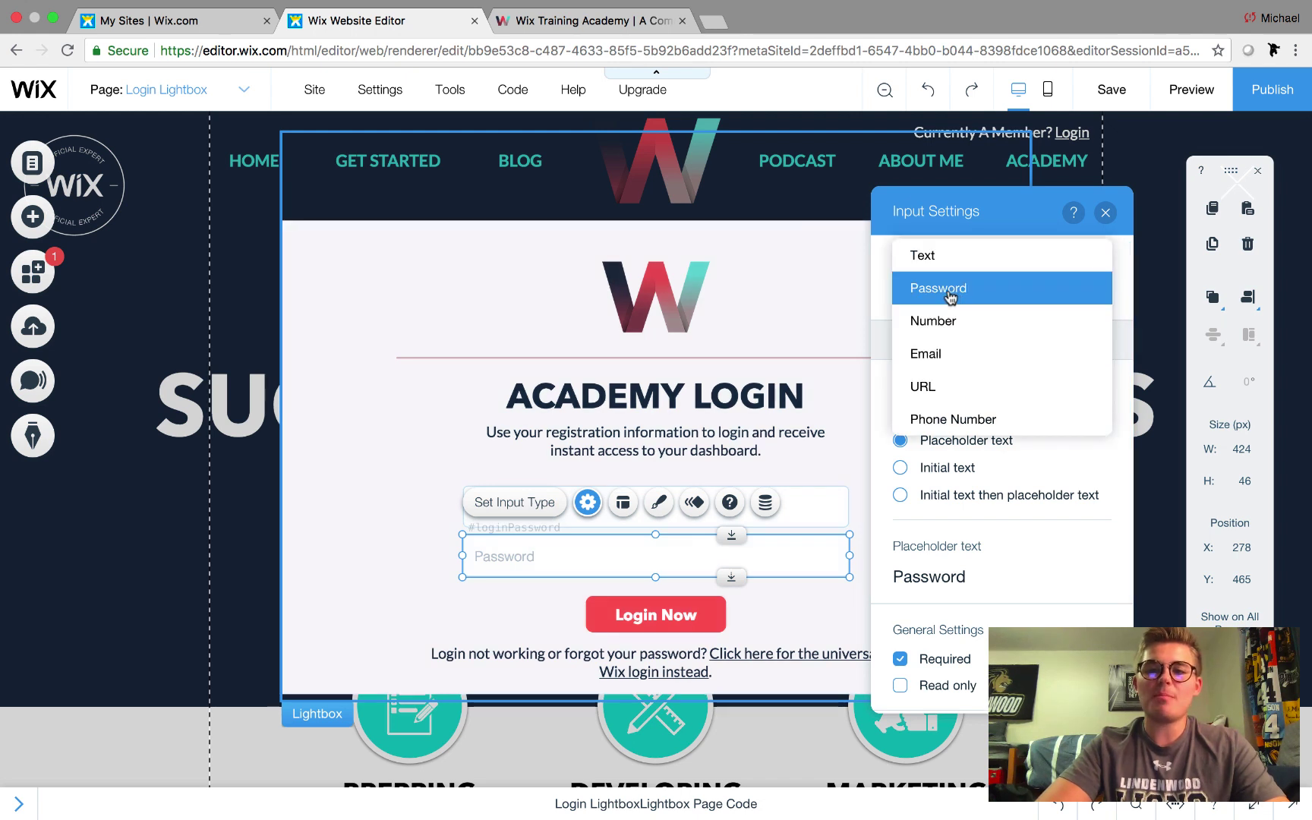
left_click(949, 296)
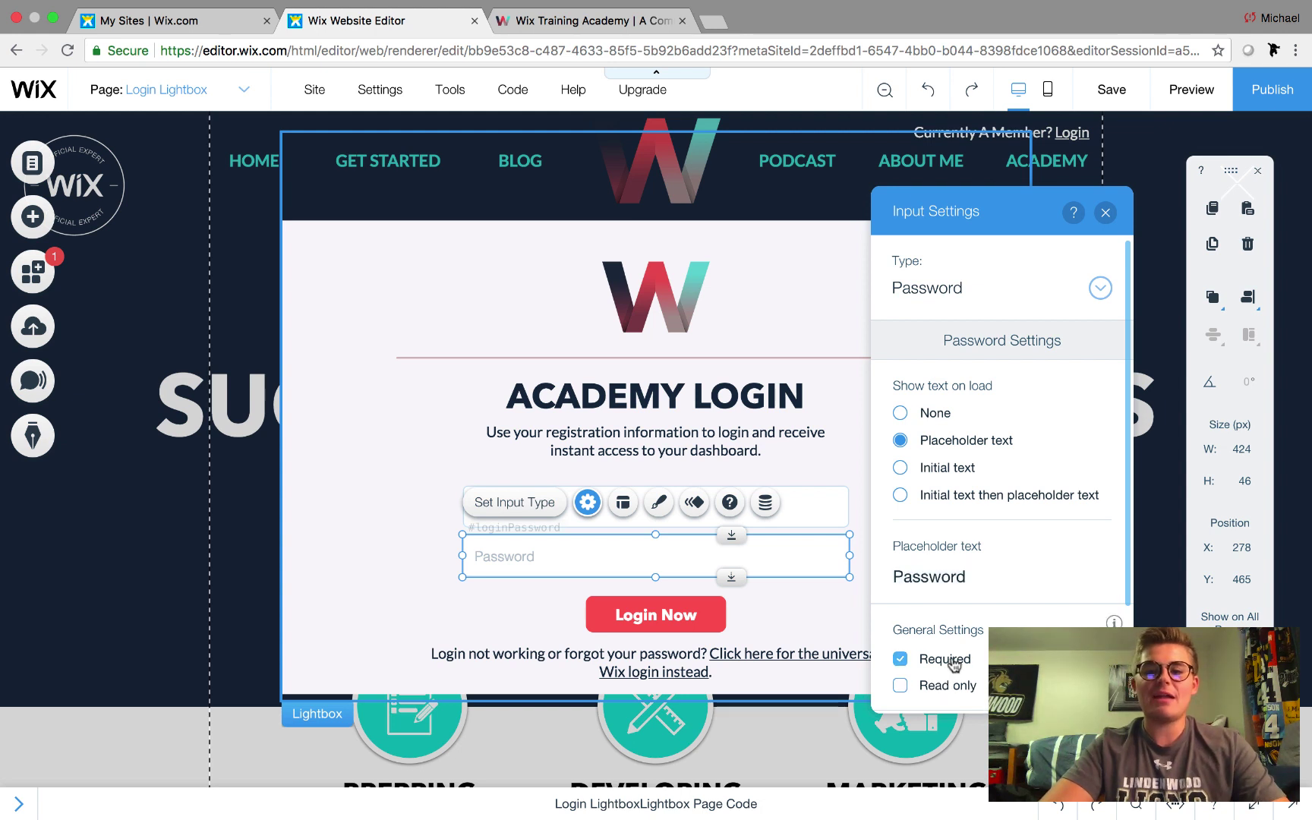
left_click(1105, 213)
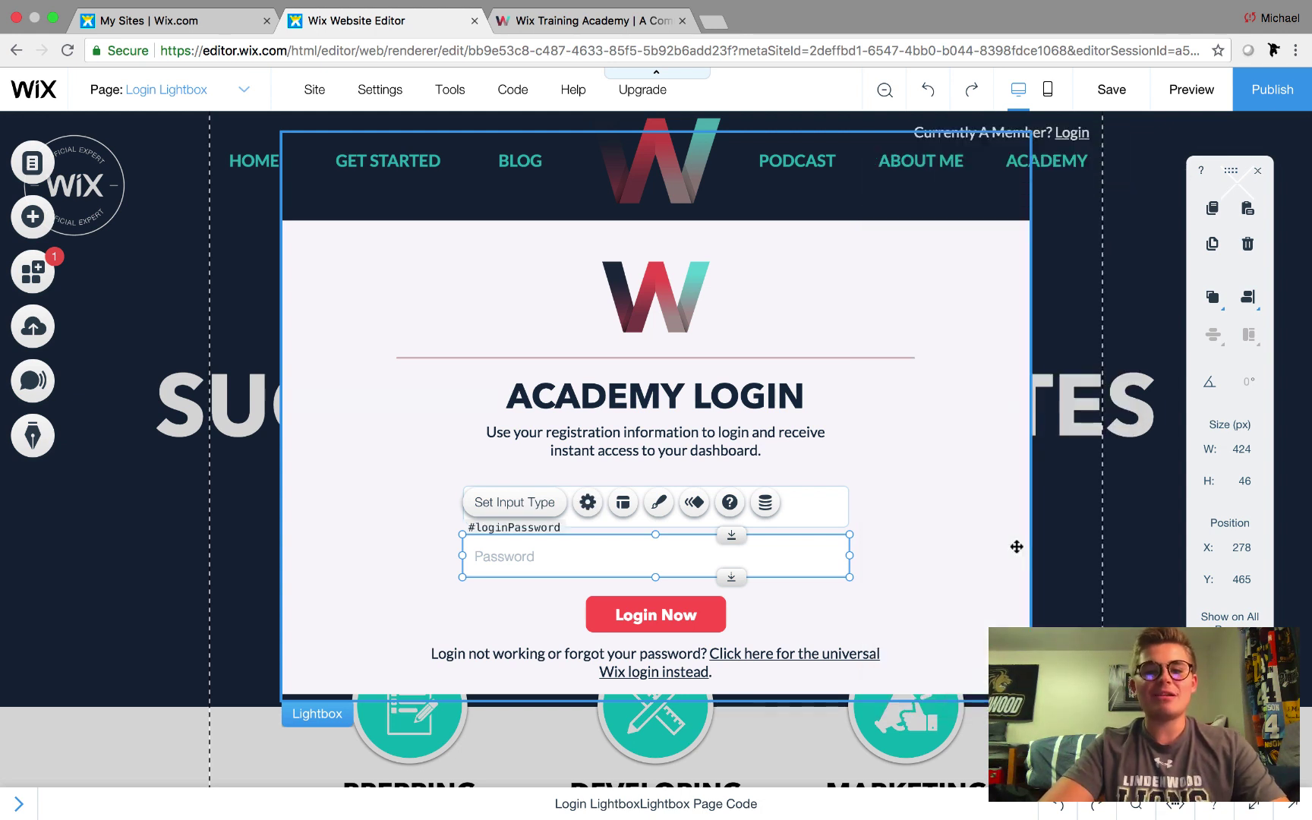
left_click(681, 618)
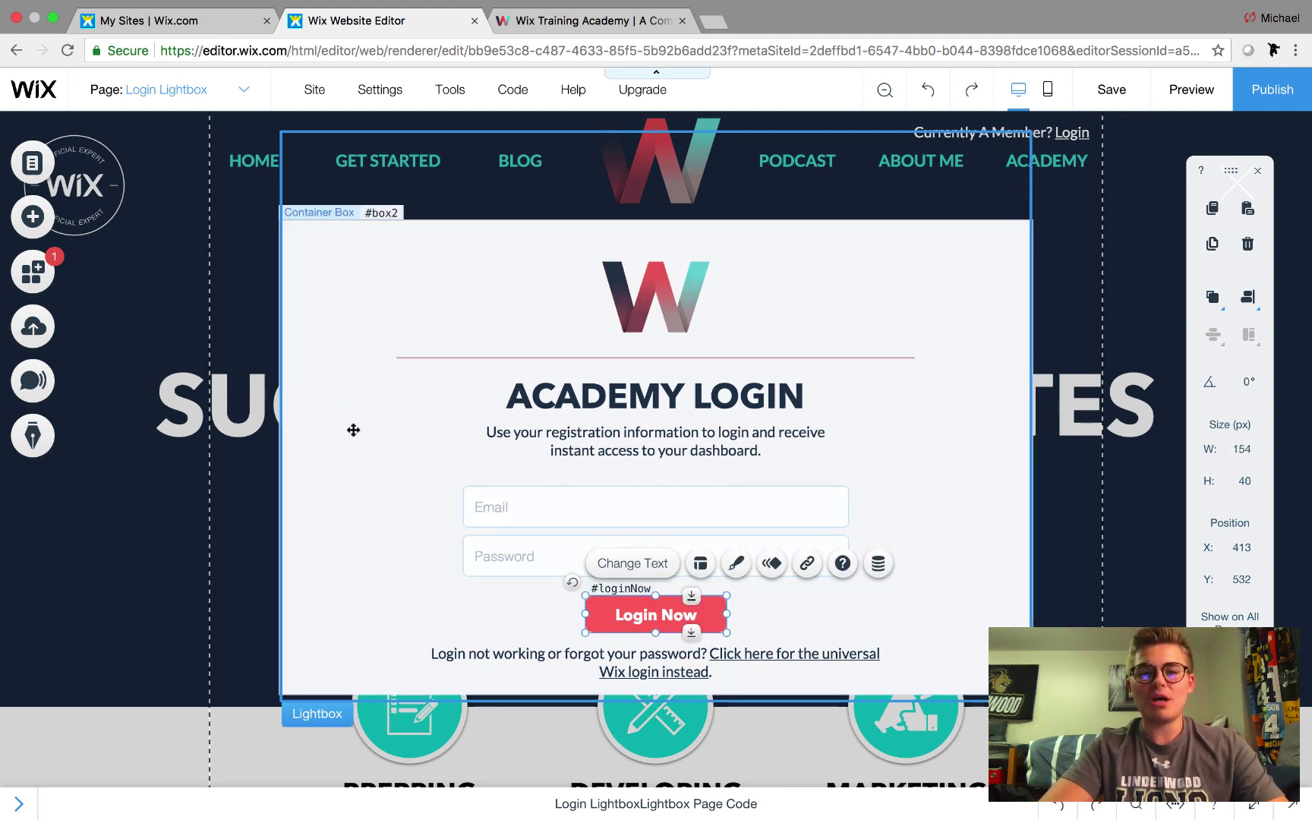
left_click(37, 220)
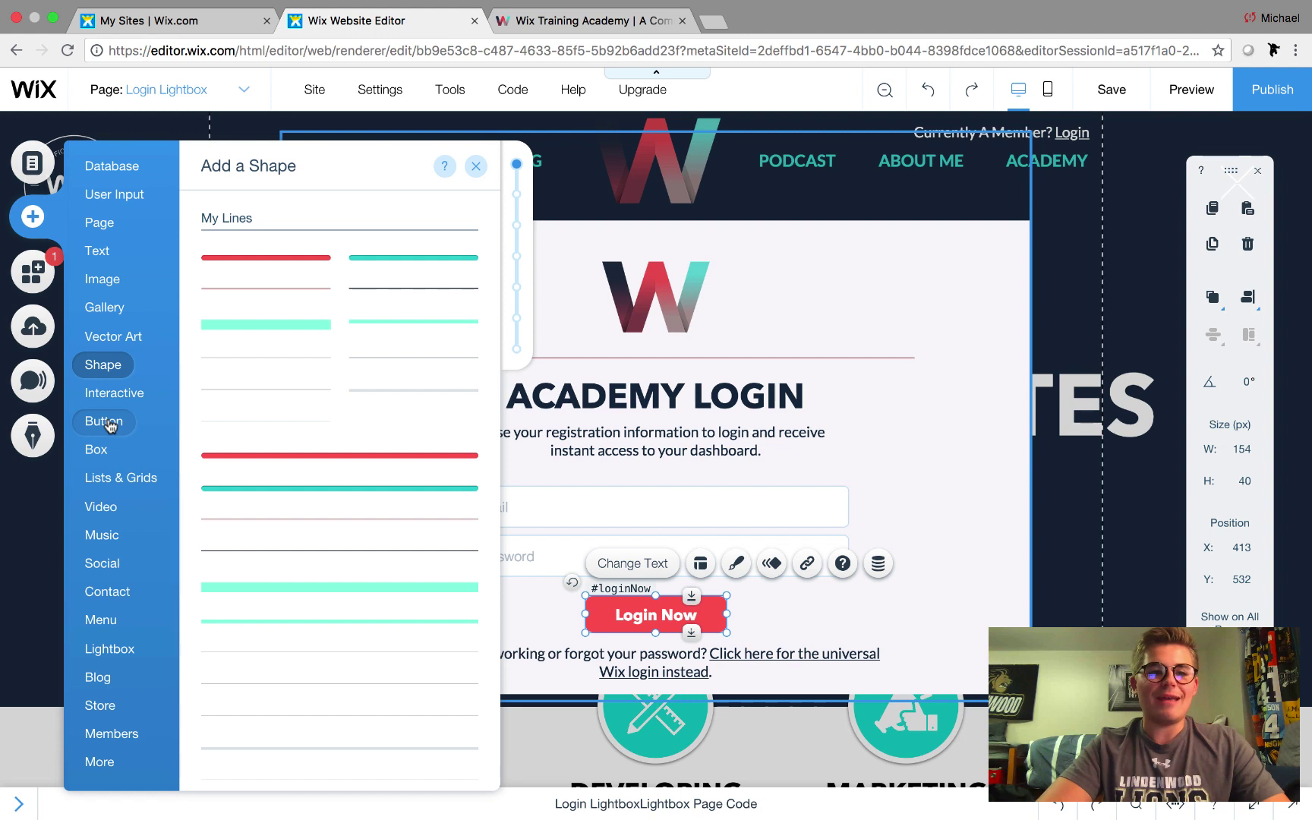
mouse_move(110, 425)
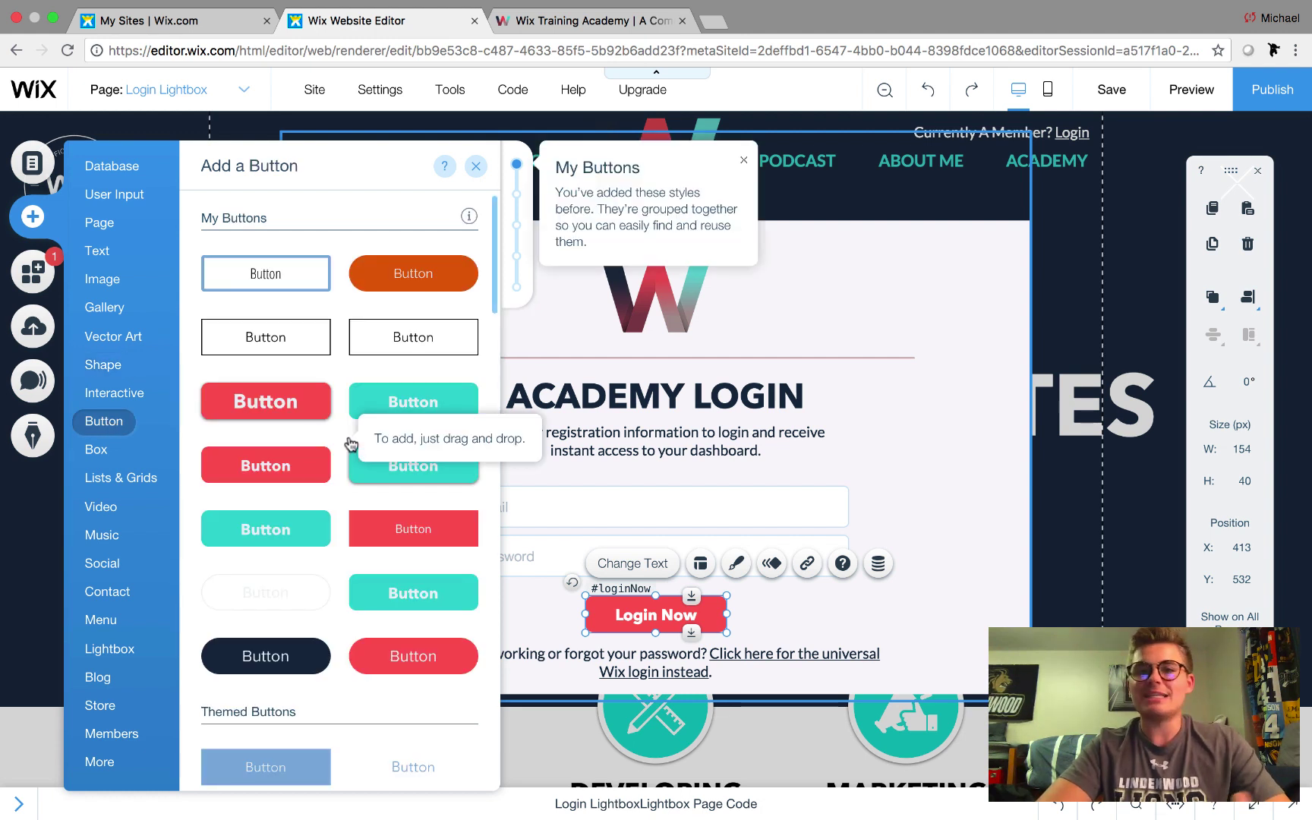
left_click(475, 167)
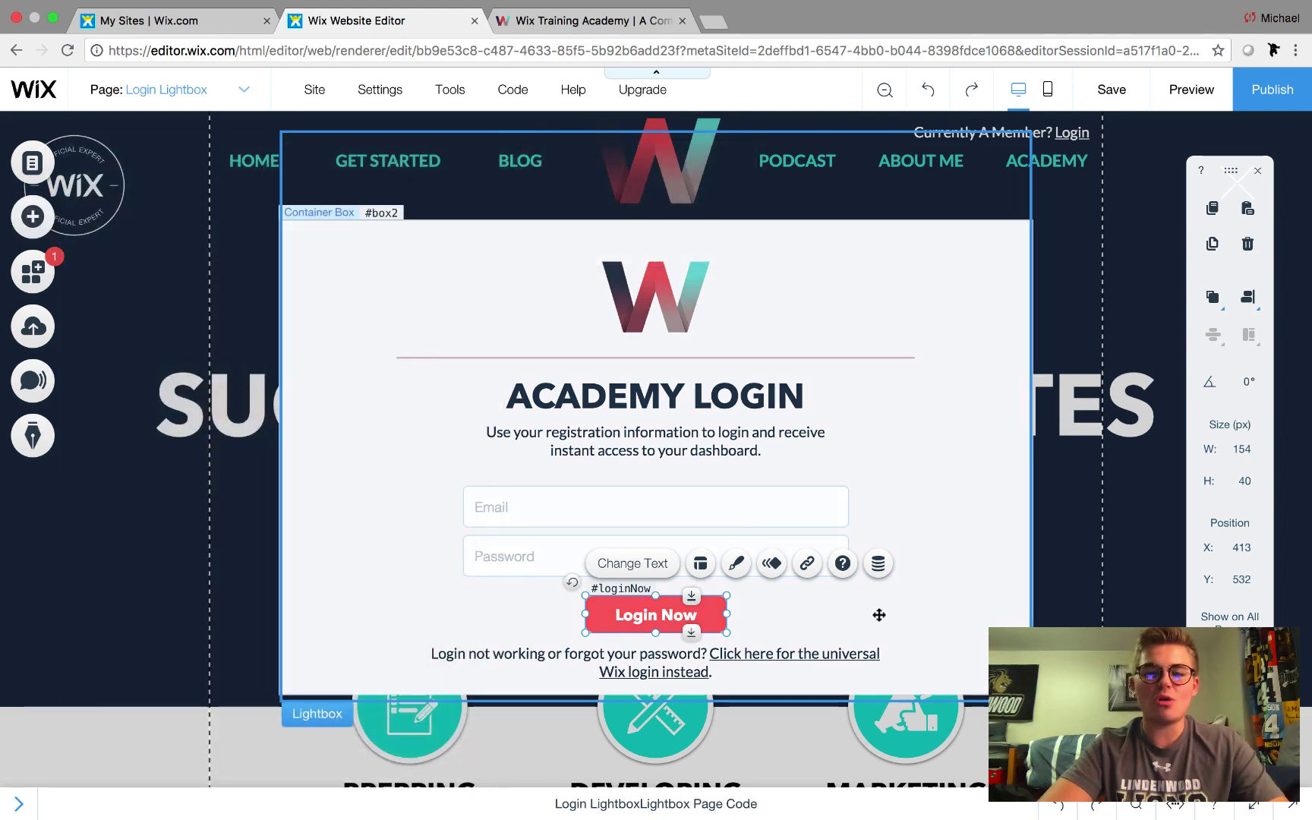
left_click(842, 603)
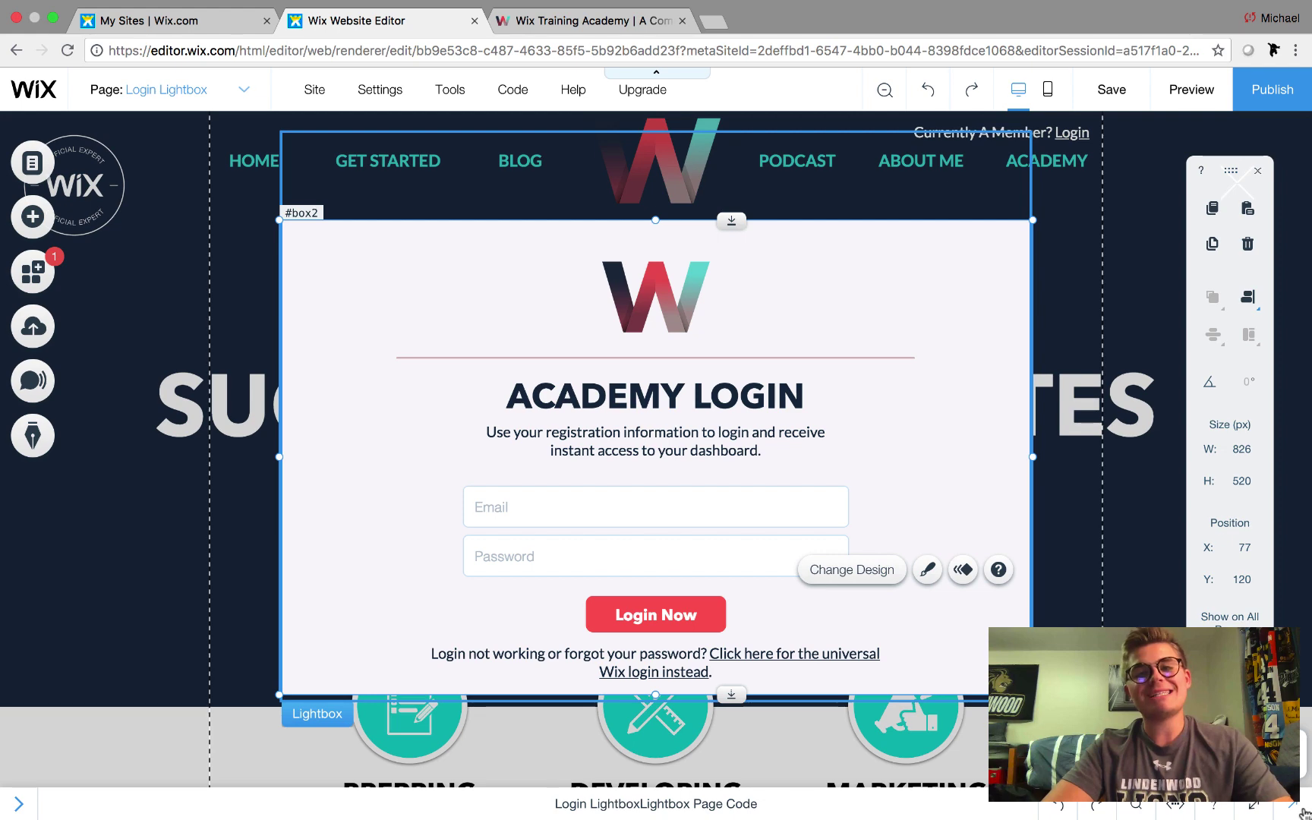
left_click(579, 23)
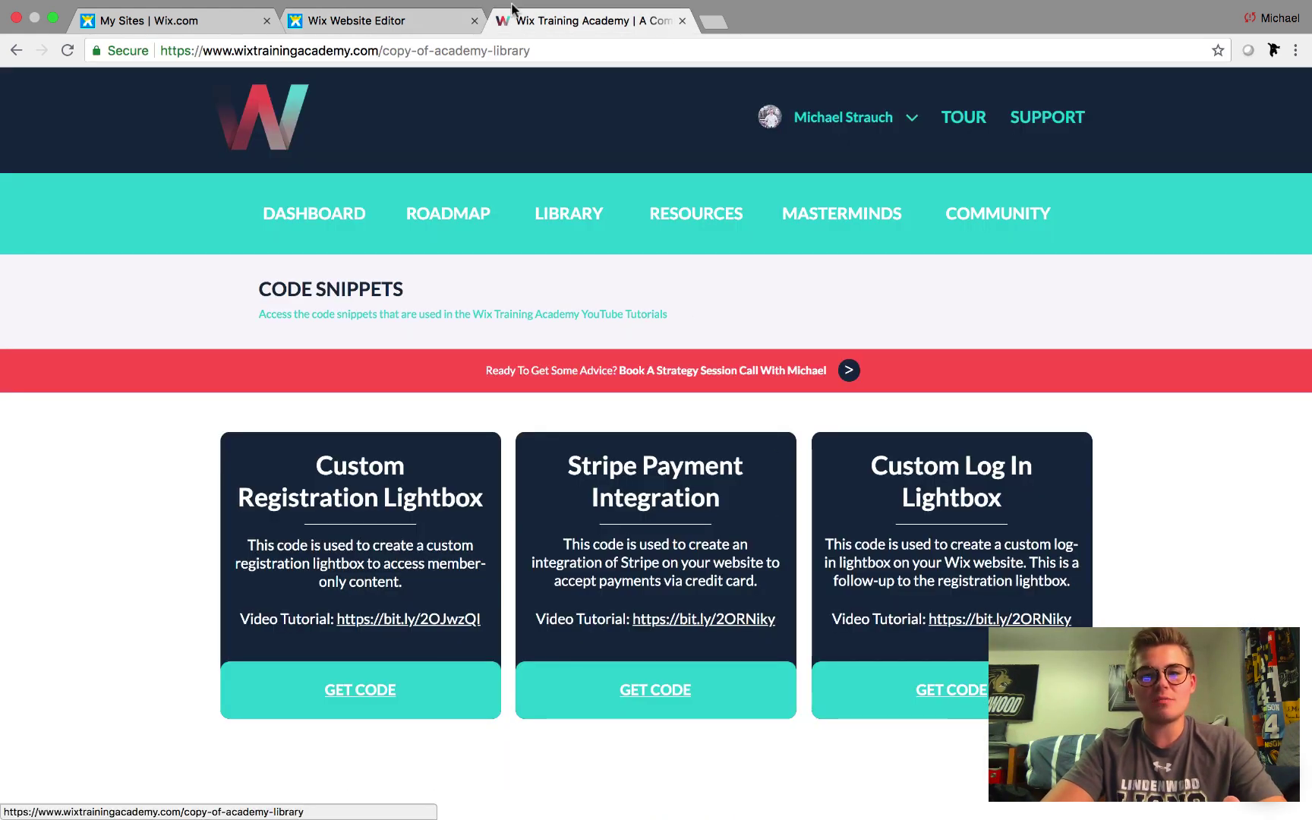
left_click(346, 25)
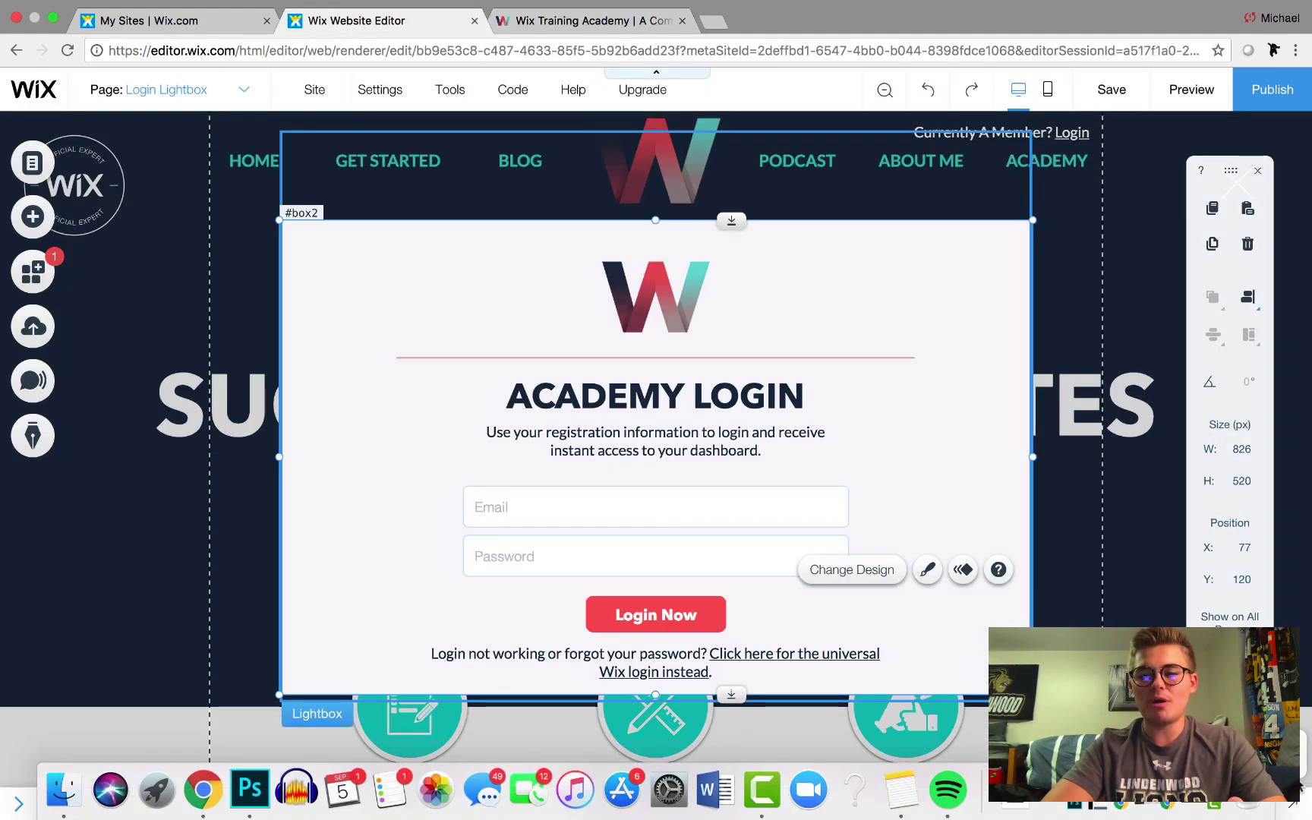
Expand the Login Lightbox page code and review the #loginNow handler calling wixUsers.login(email, password)
left_click_drag(1016, 803, 1016, 622)
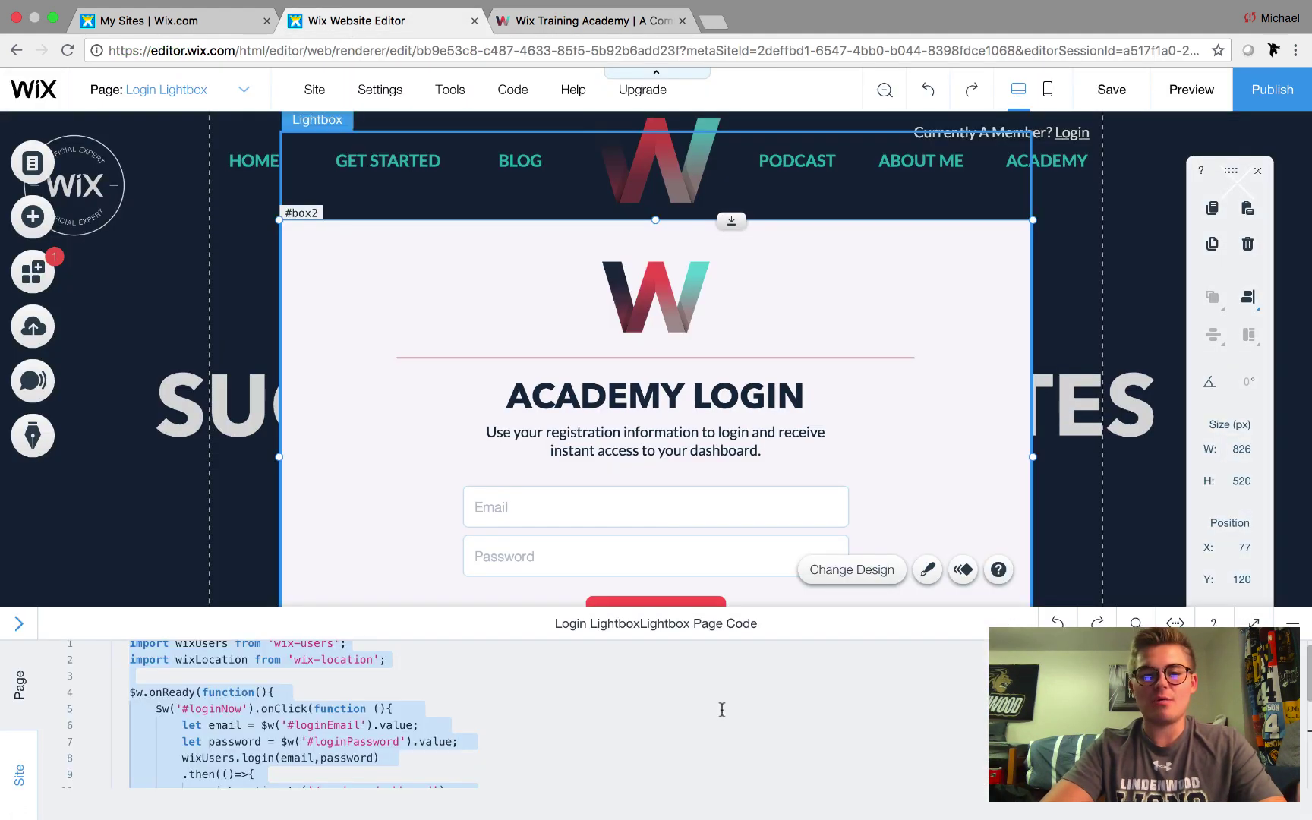
left_click(363, 693)
scroll(278, 691, "down", 3)
scroll(279, 691, "up", 3)
scroll(279, 689, "down", 4)
scroll(278, 689, "up", 3)
scroll(279, 689, "up", 1)
scroll(241, 685, "down", 3)
scroll(241, 685, "up", 3)
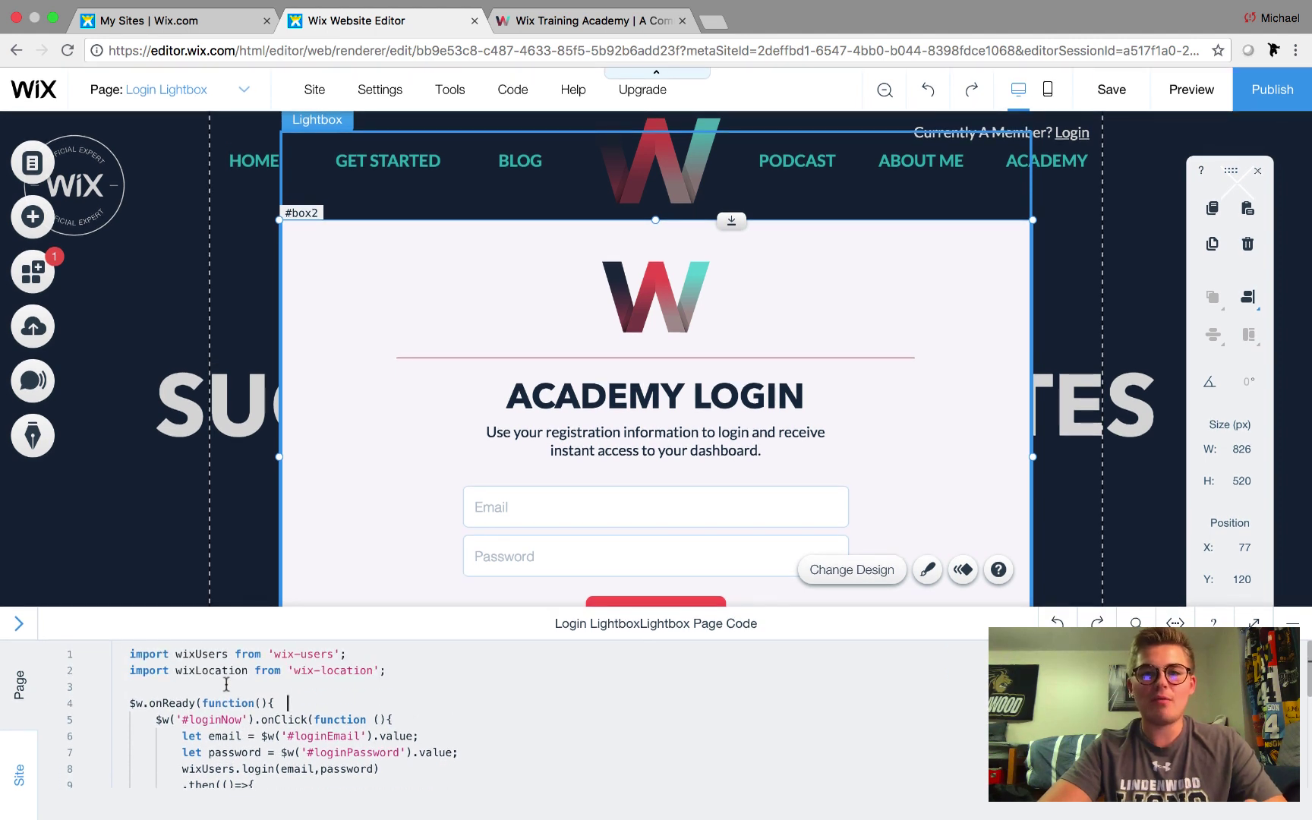
scroll(226, 685, "down", 5)
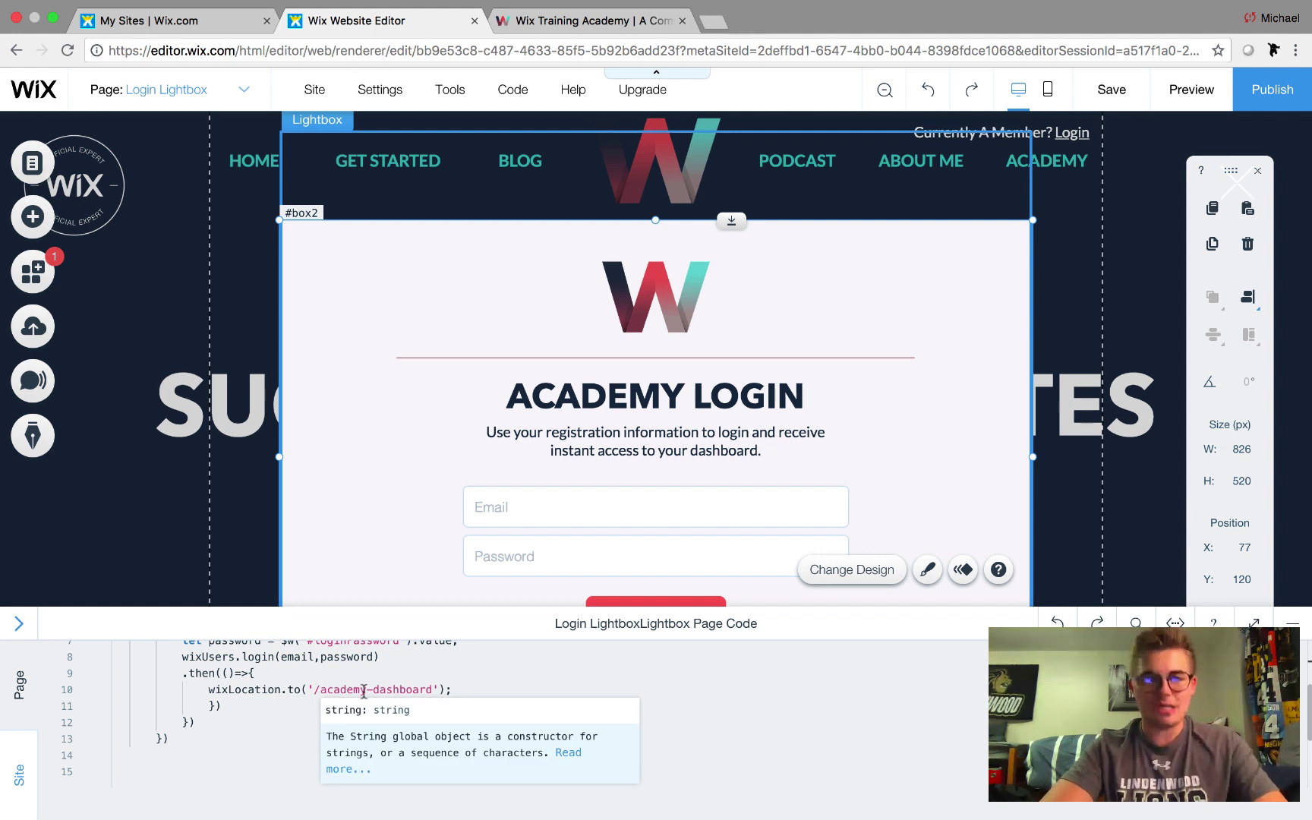
scroll(366, 687, "up", 5)
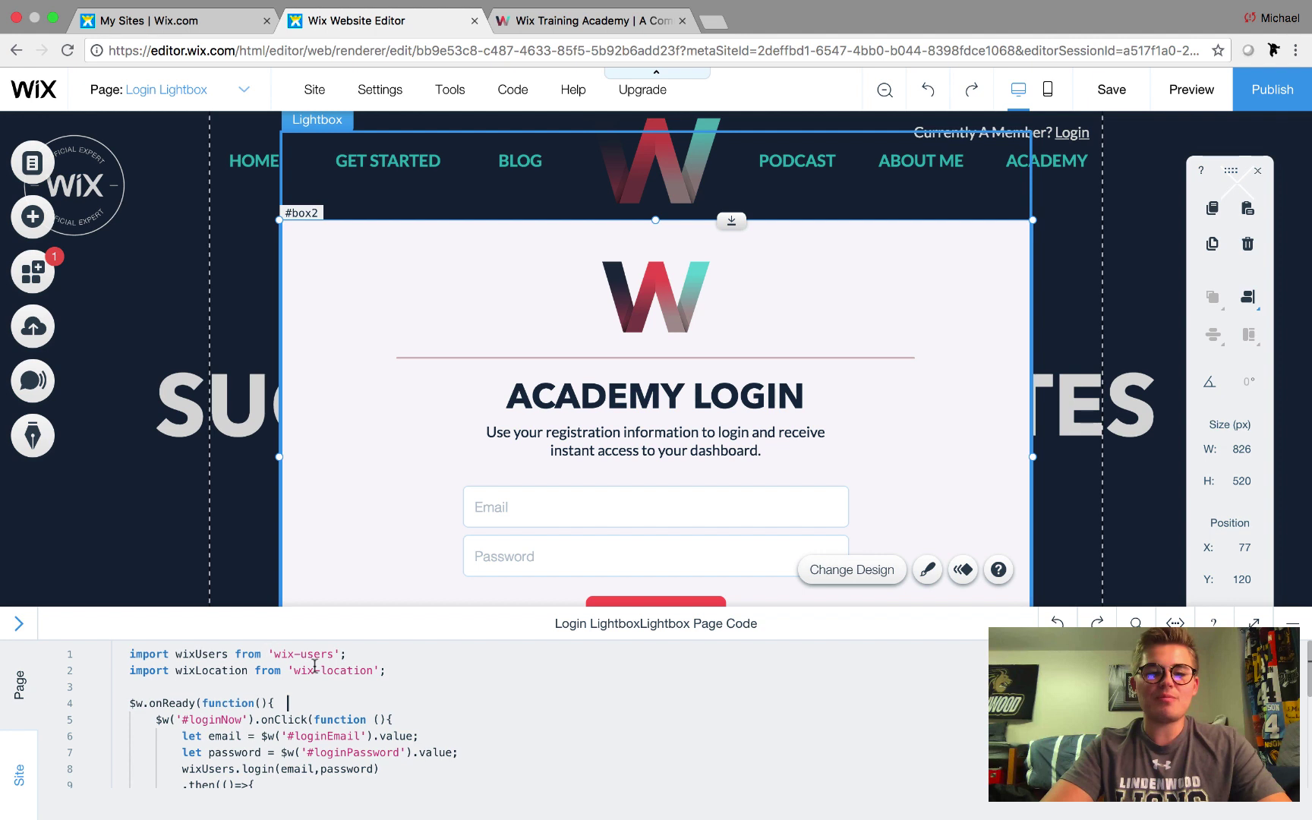
scroll(371, 483, "down", 3)
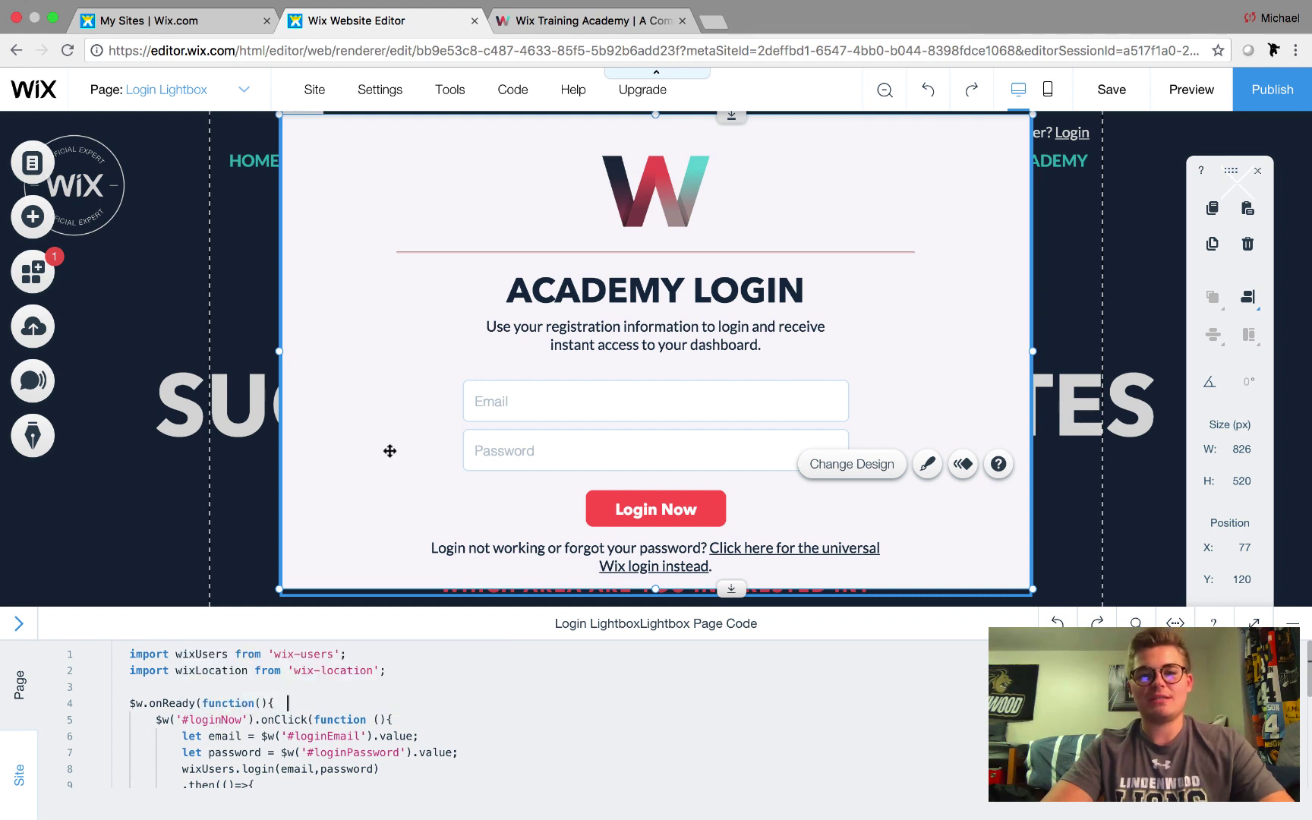
Enable the Properties Panel developer tool, turn off the Toolbar, and select the Email input
left_click(451, 91)
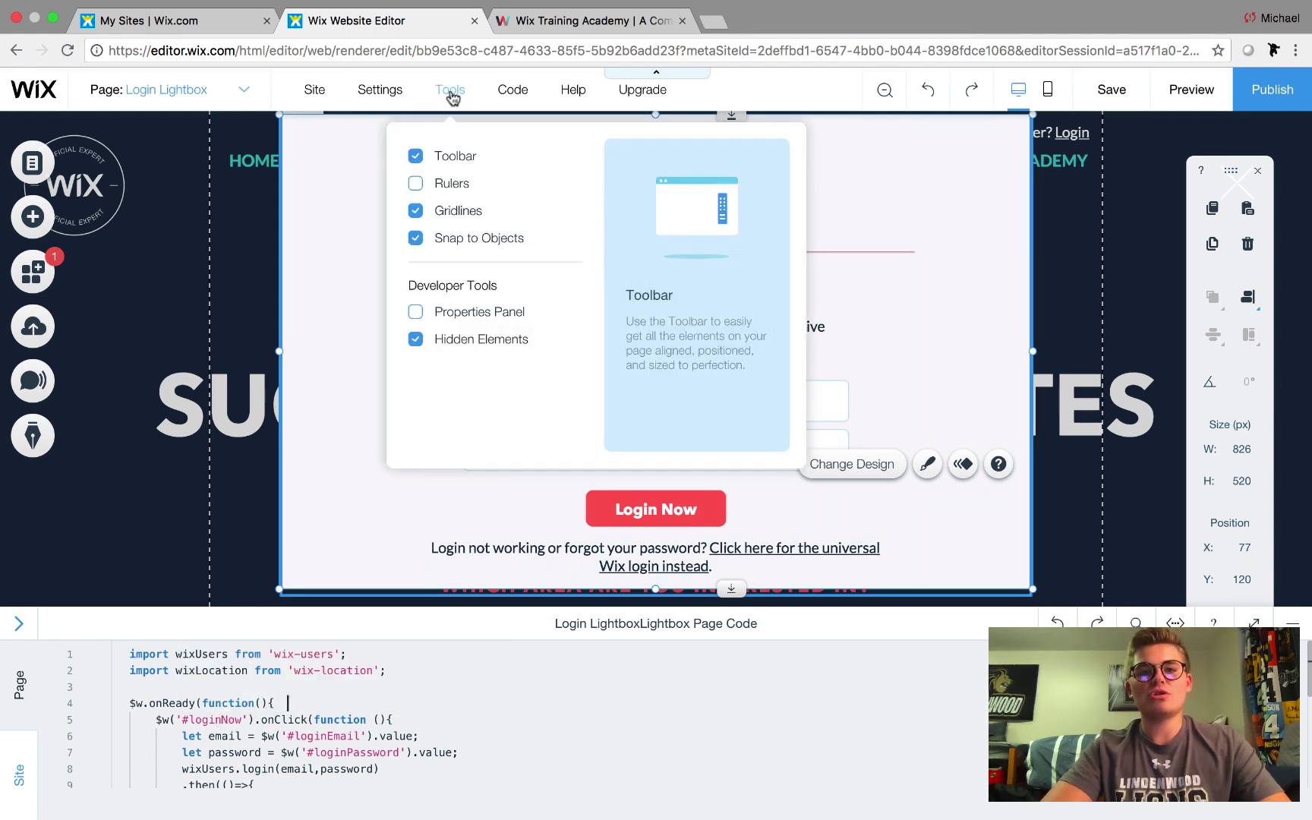
left_click(489, 321)
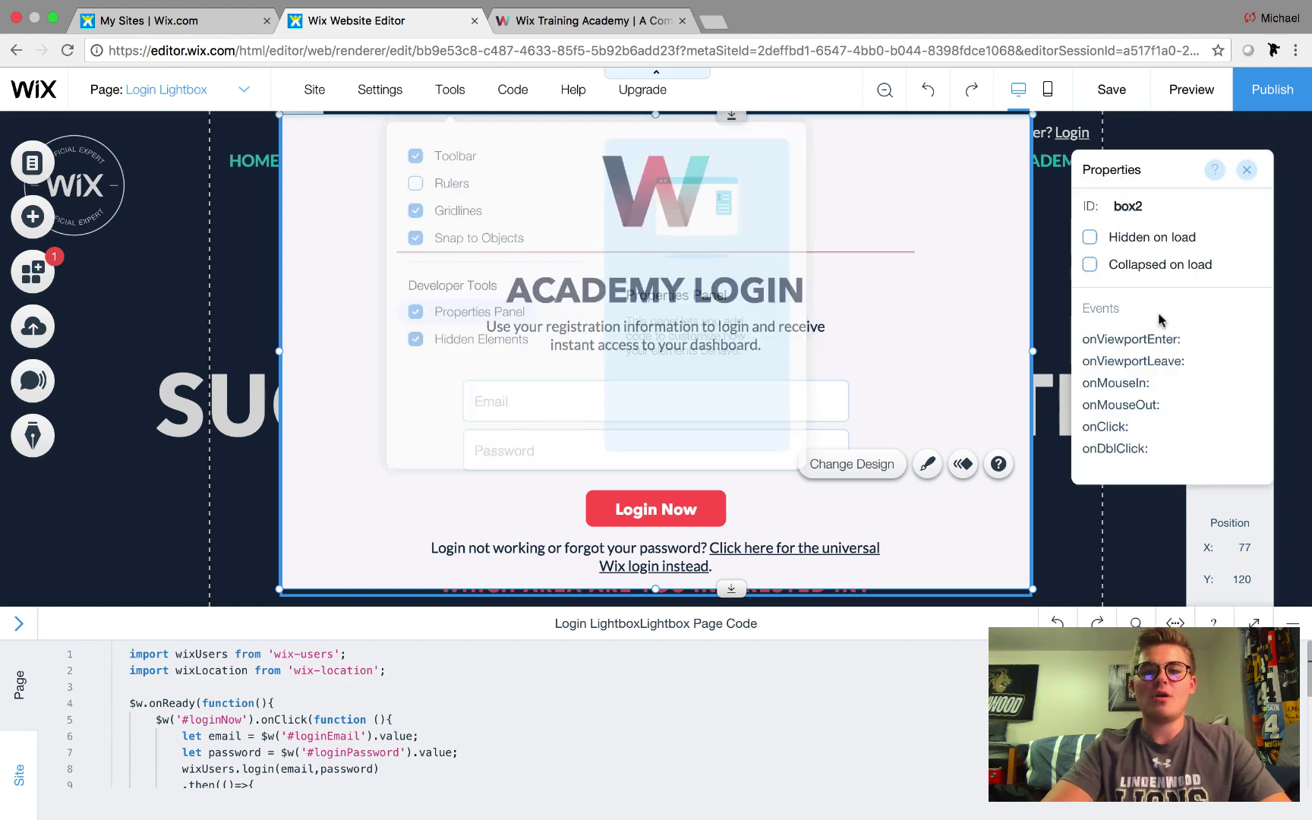
mouse_move(448, 90)
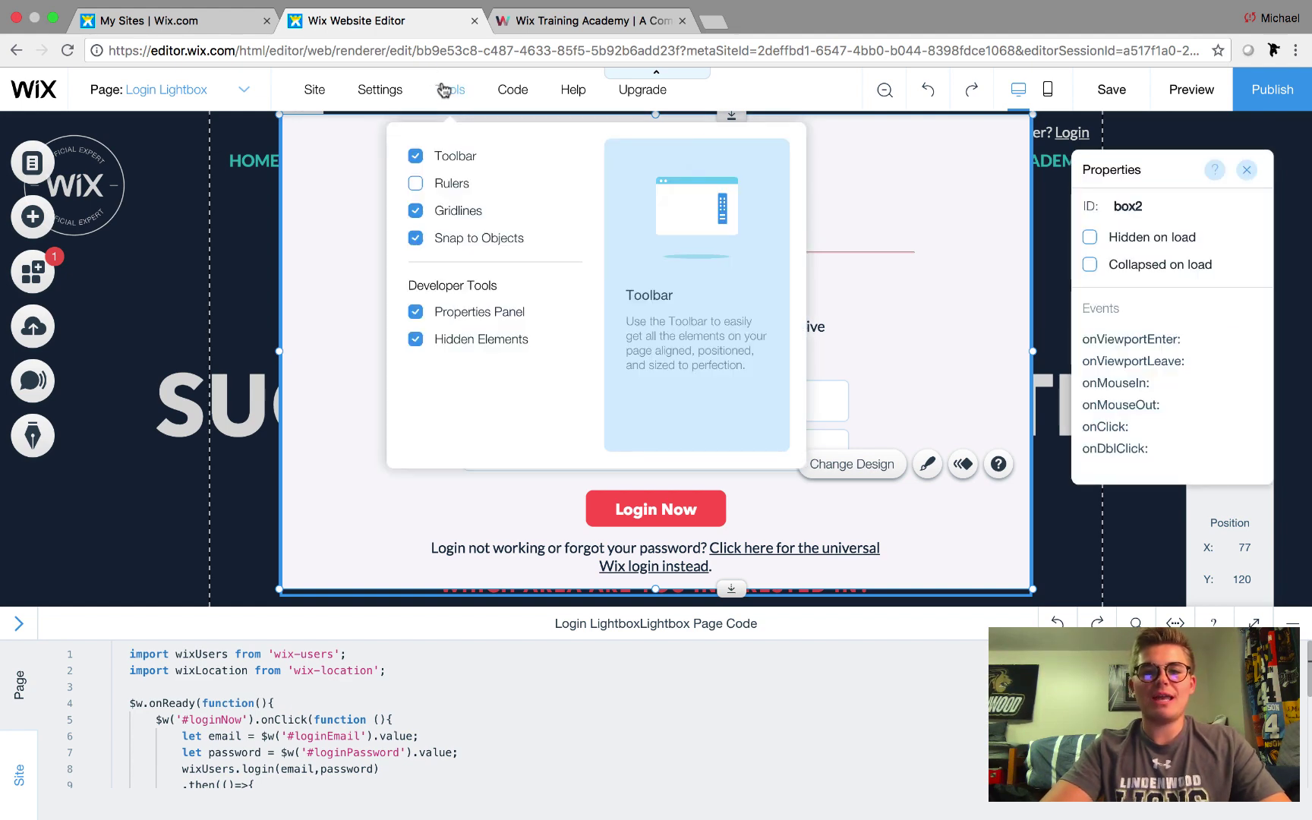
left_click(415, 156)
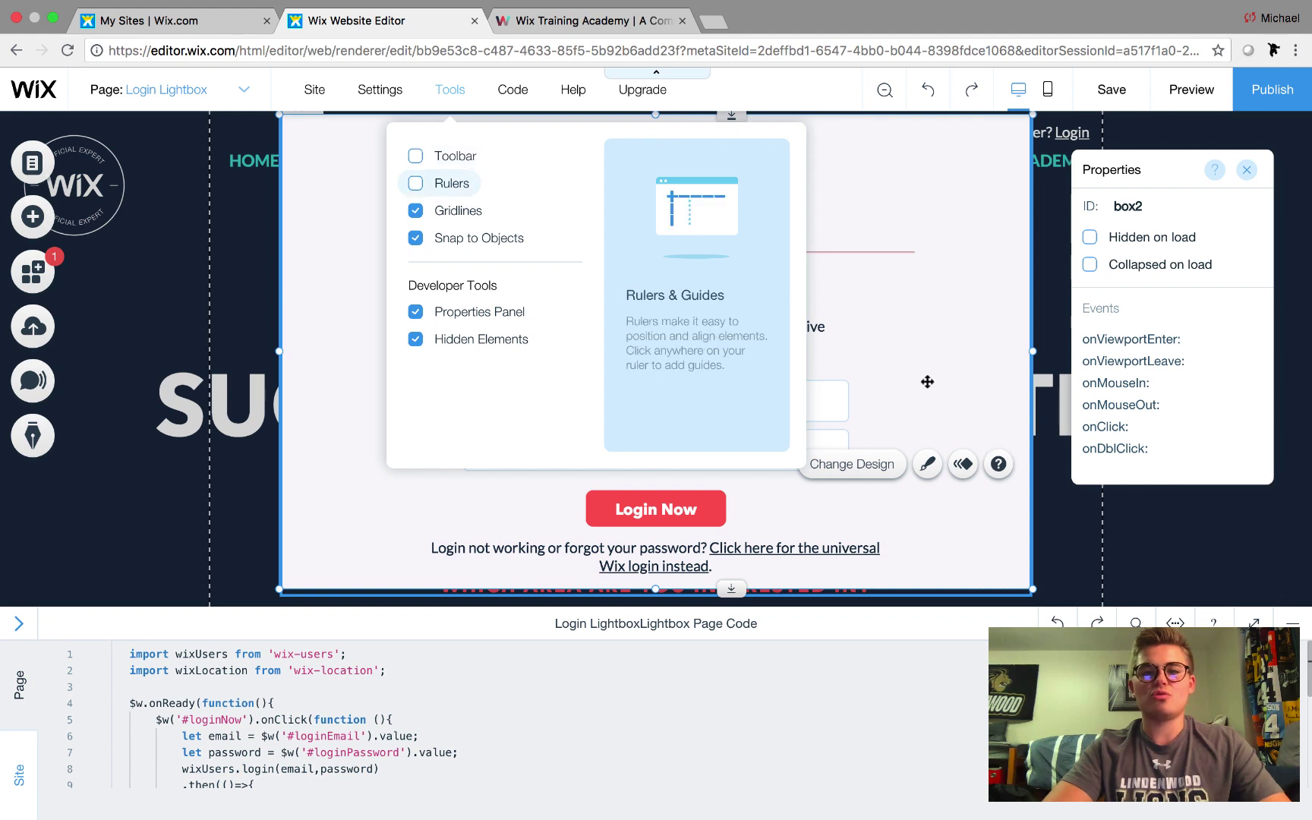
left_click(598, 461)
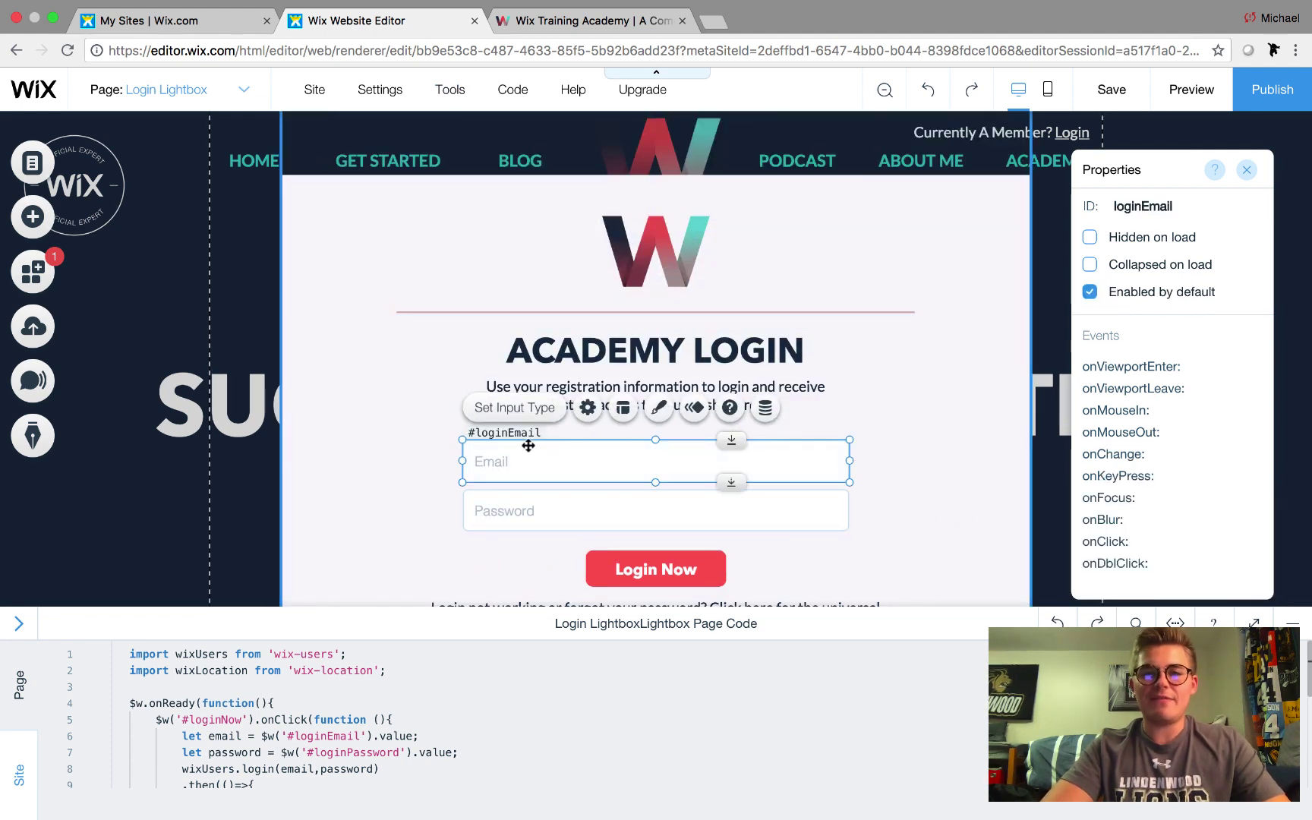
Check the IDs loginEmail, loginPassword and loginNow on the inputs and button in the Properties panel
left_click(1162, 211)
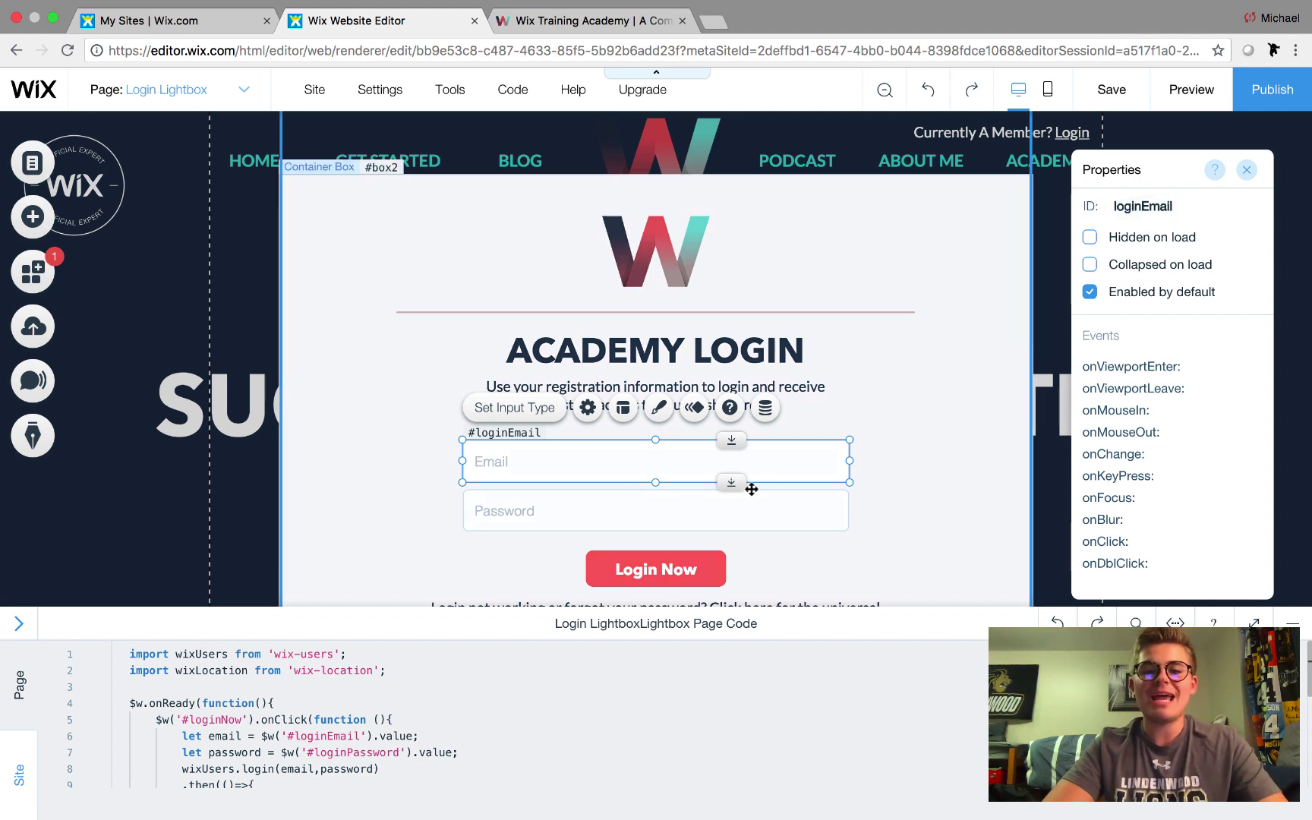
left_click(650, 511)
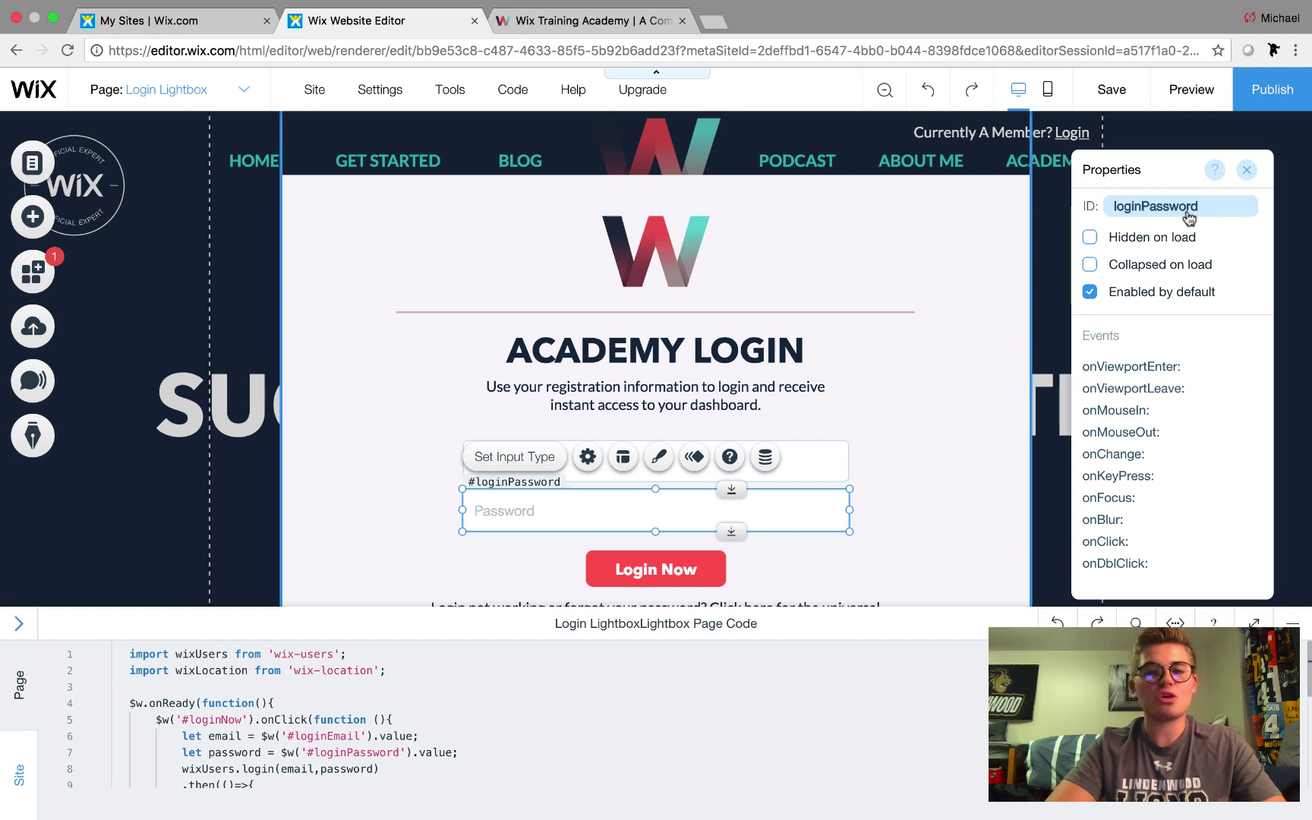
scroll(935, 356, "down", 1)
left_click(655, 533)
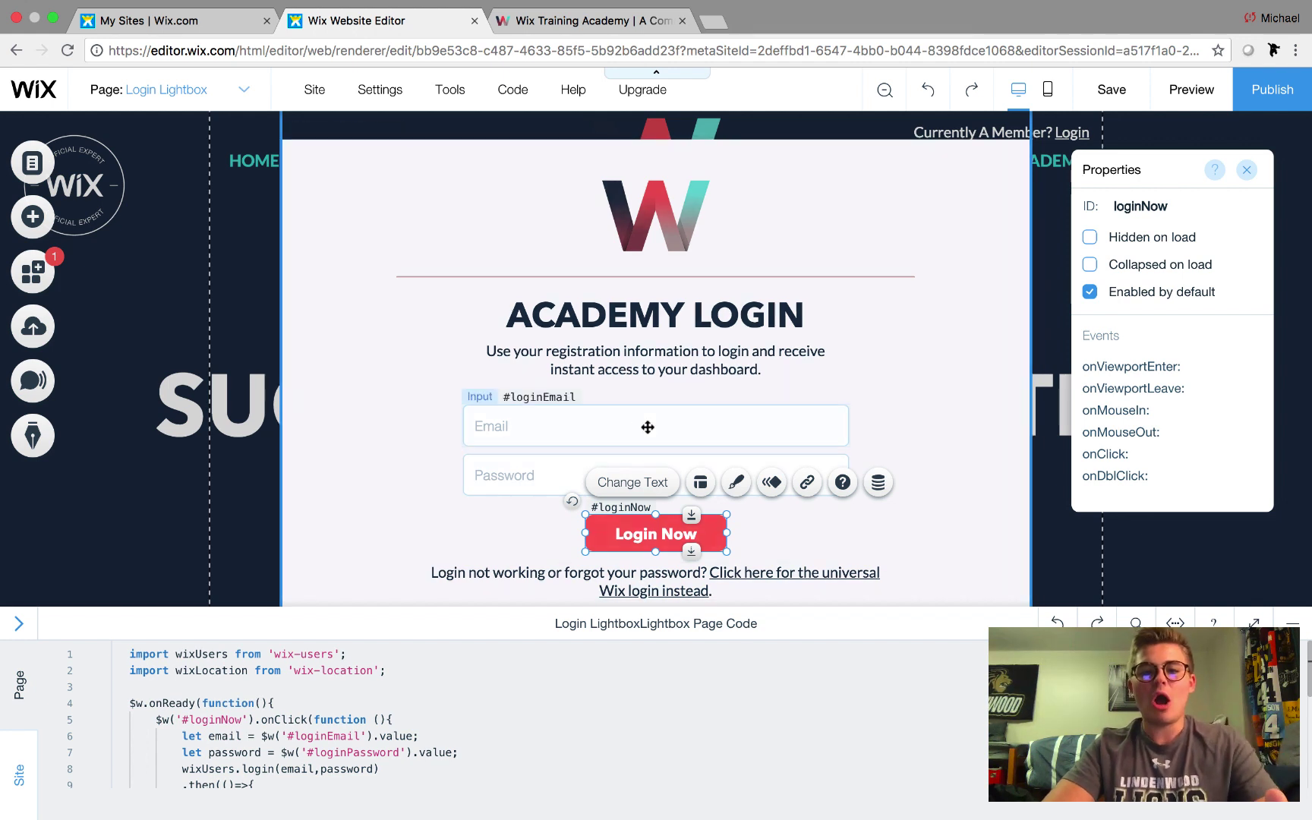
left_click(559, 426)
left_click(561, 481)
left_click(599, 504)
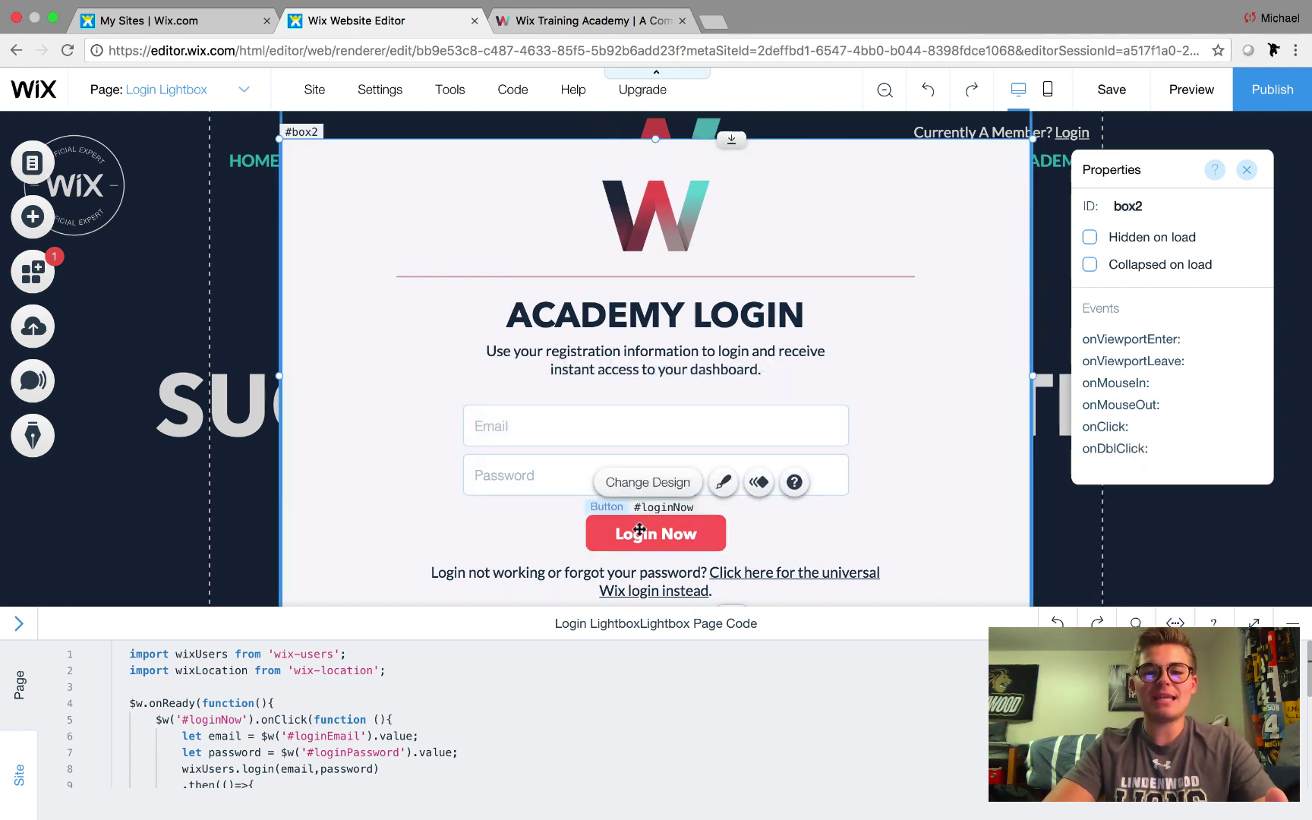
left_click(639, 529)
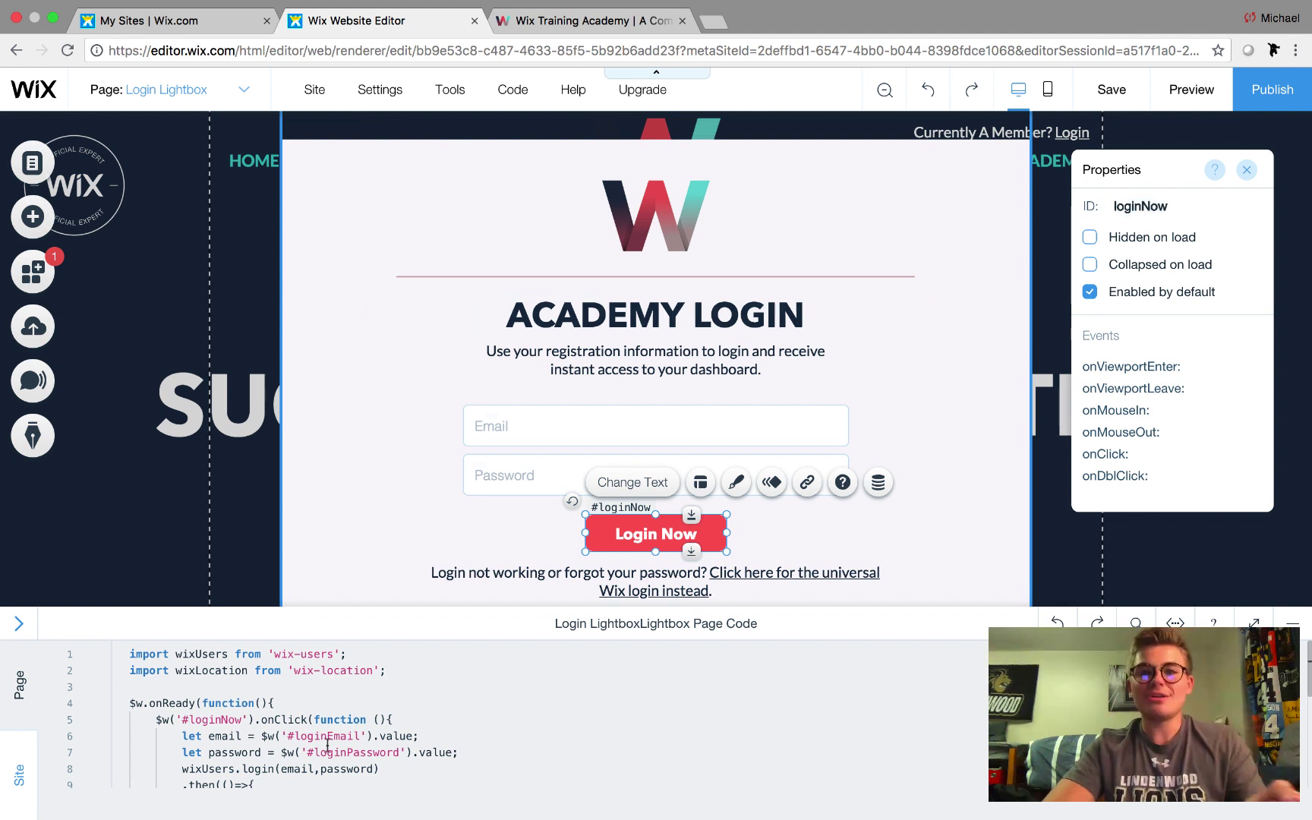
scroll(327, 746, "down", 5)
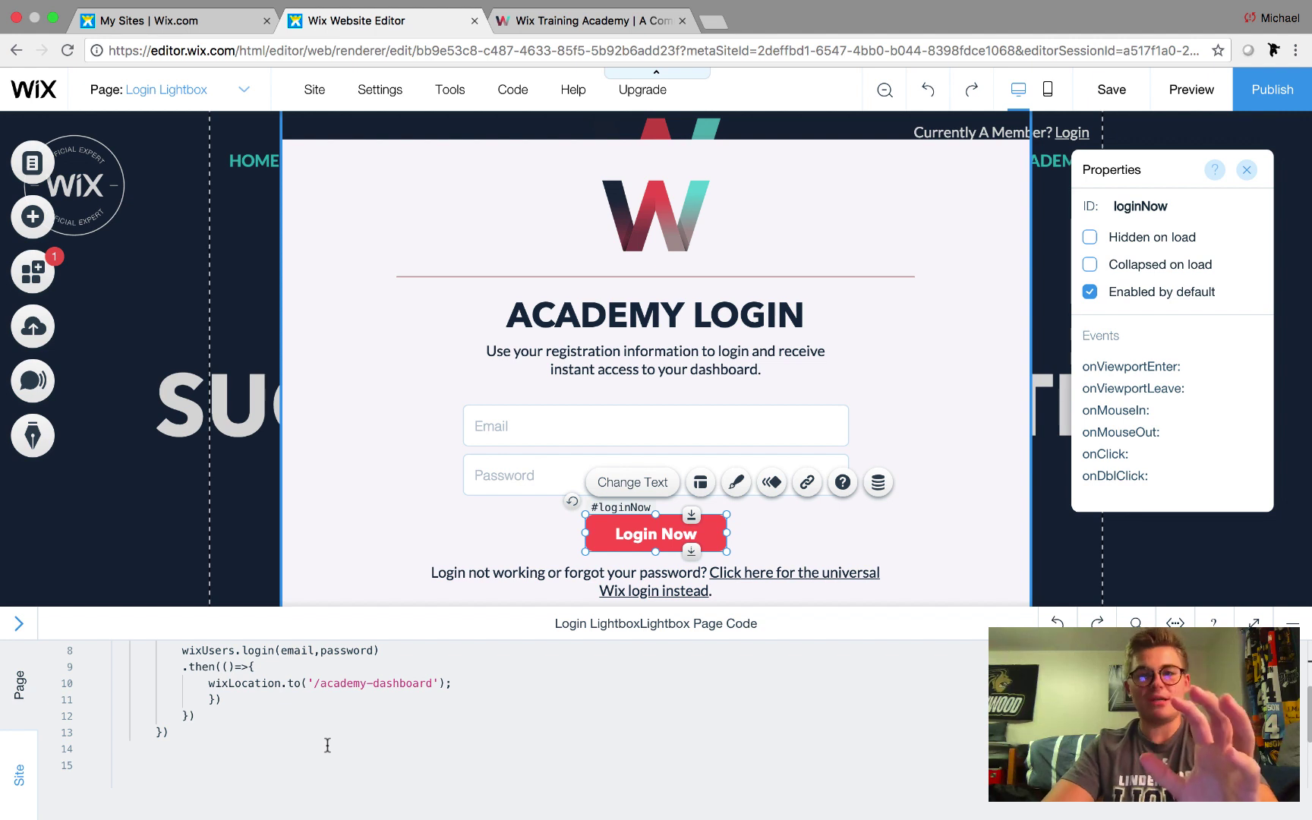
scroll(327, 745, "up", 5)
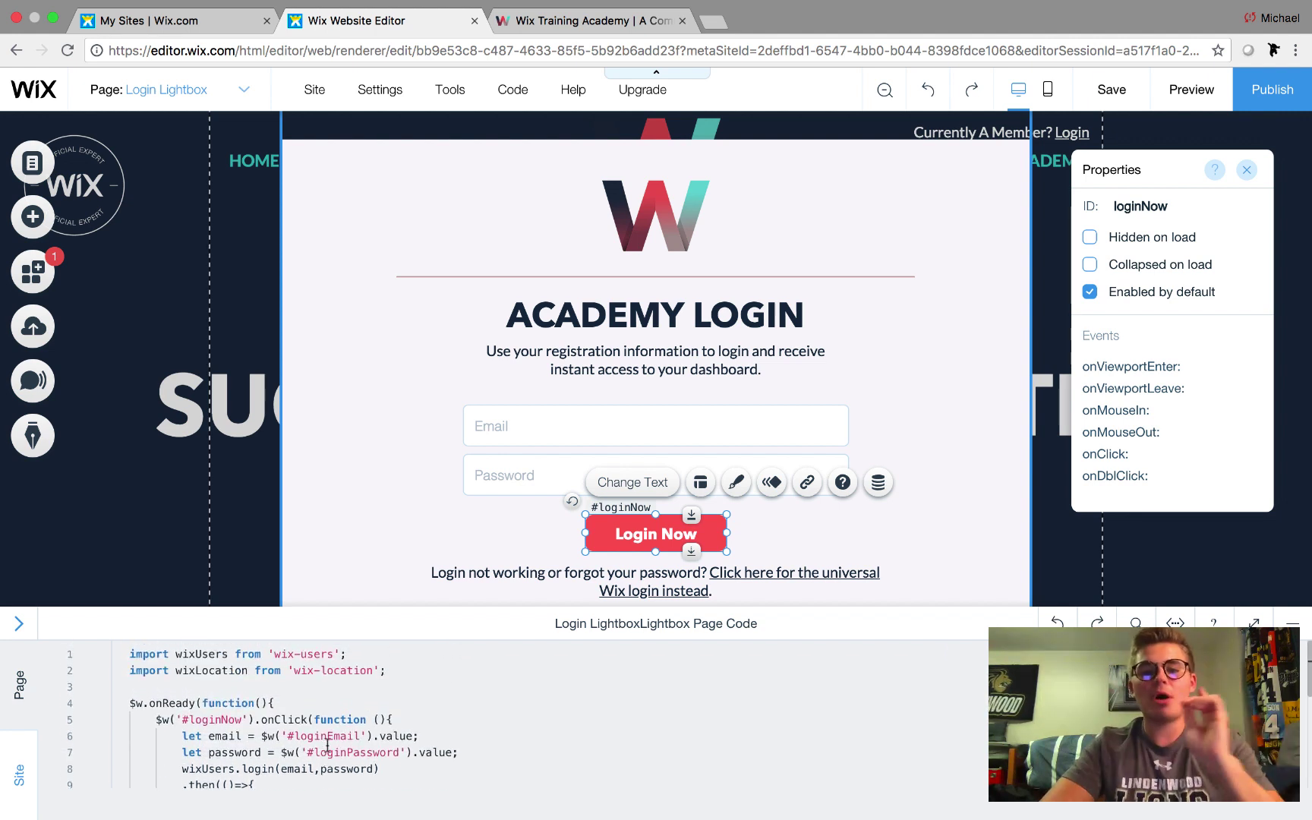
scroll(327, 745, "down", 3)
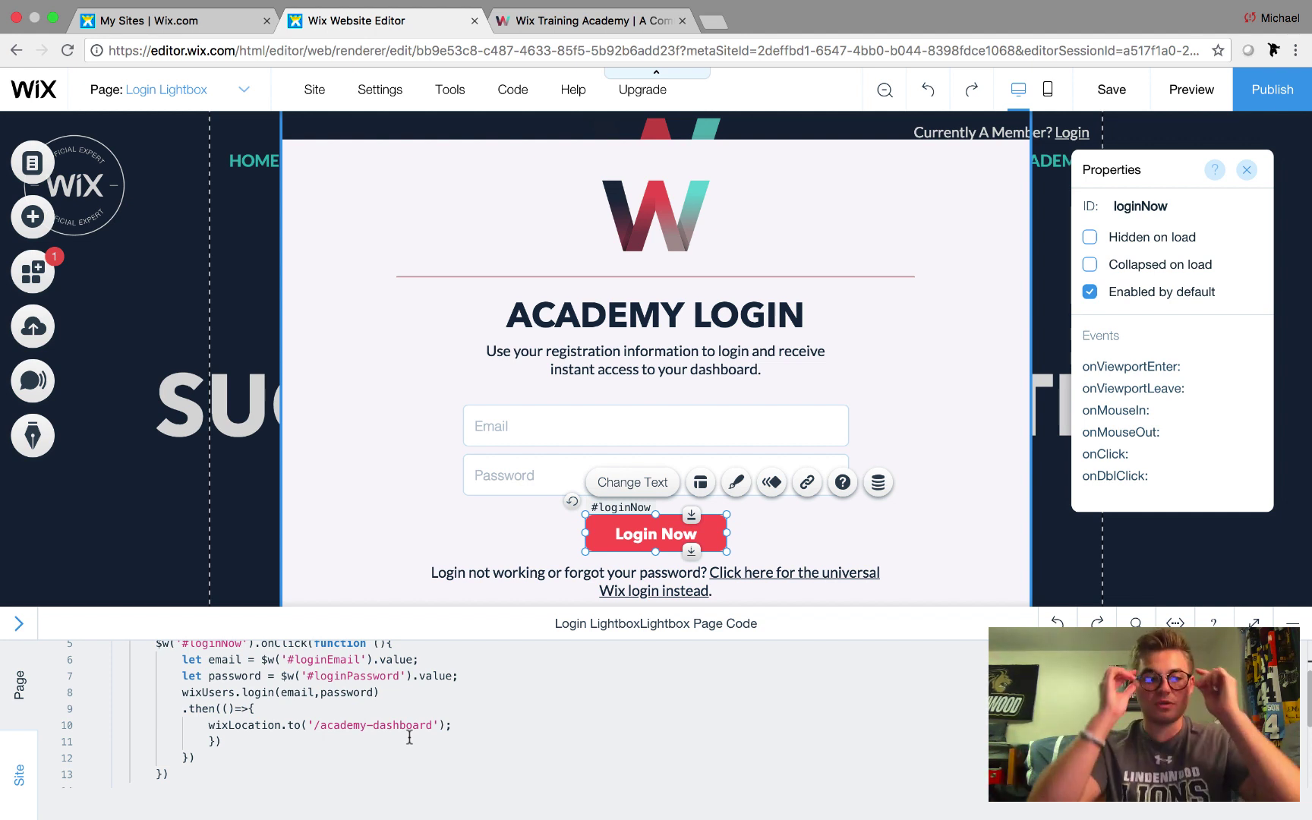
scroll(410, 737, "up", 3)
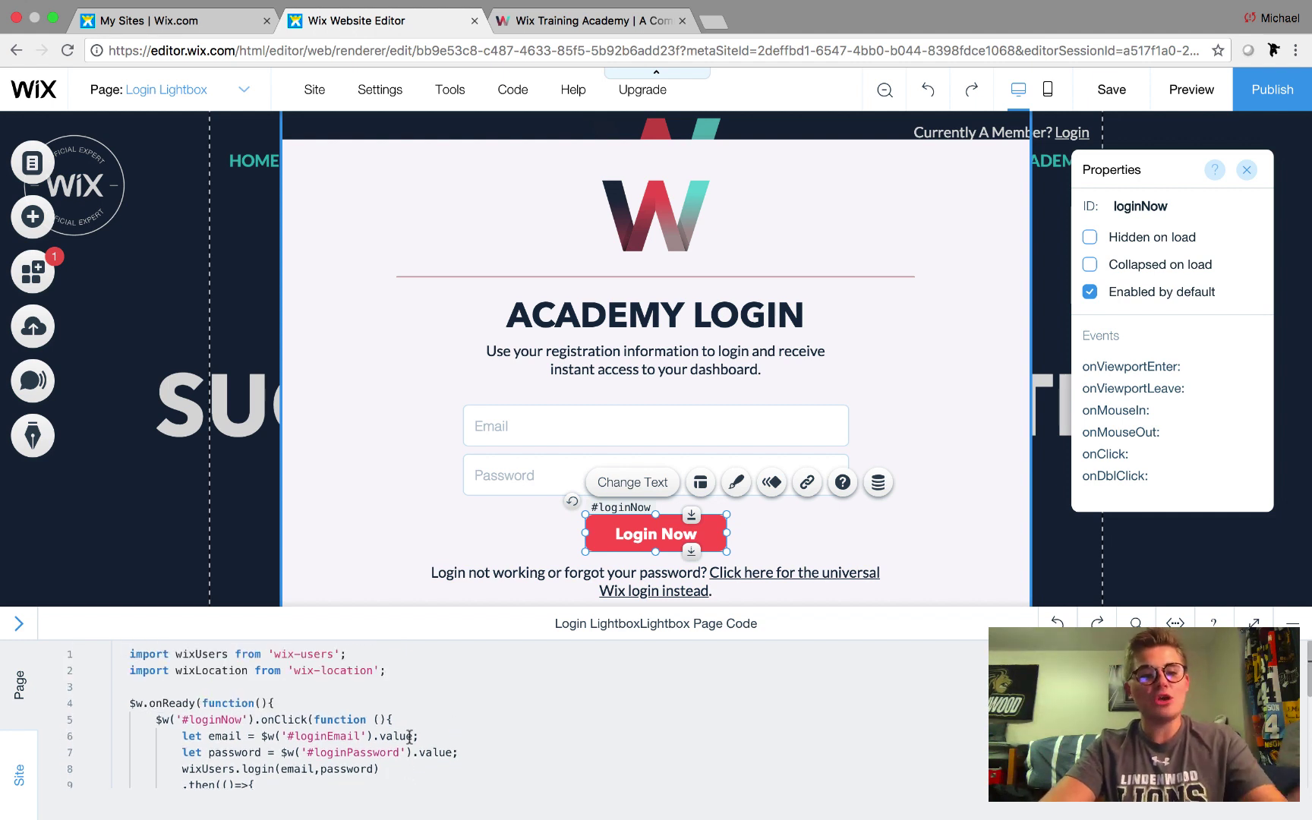
scroll(409, 735, "down", 2)
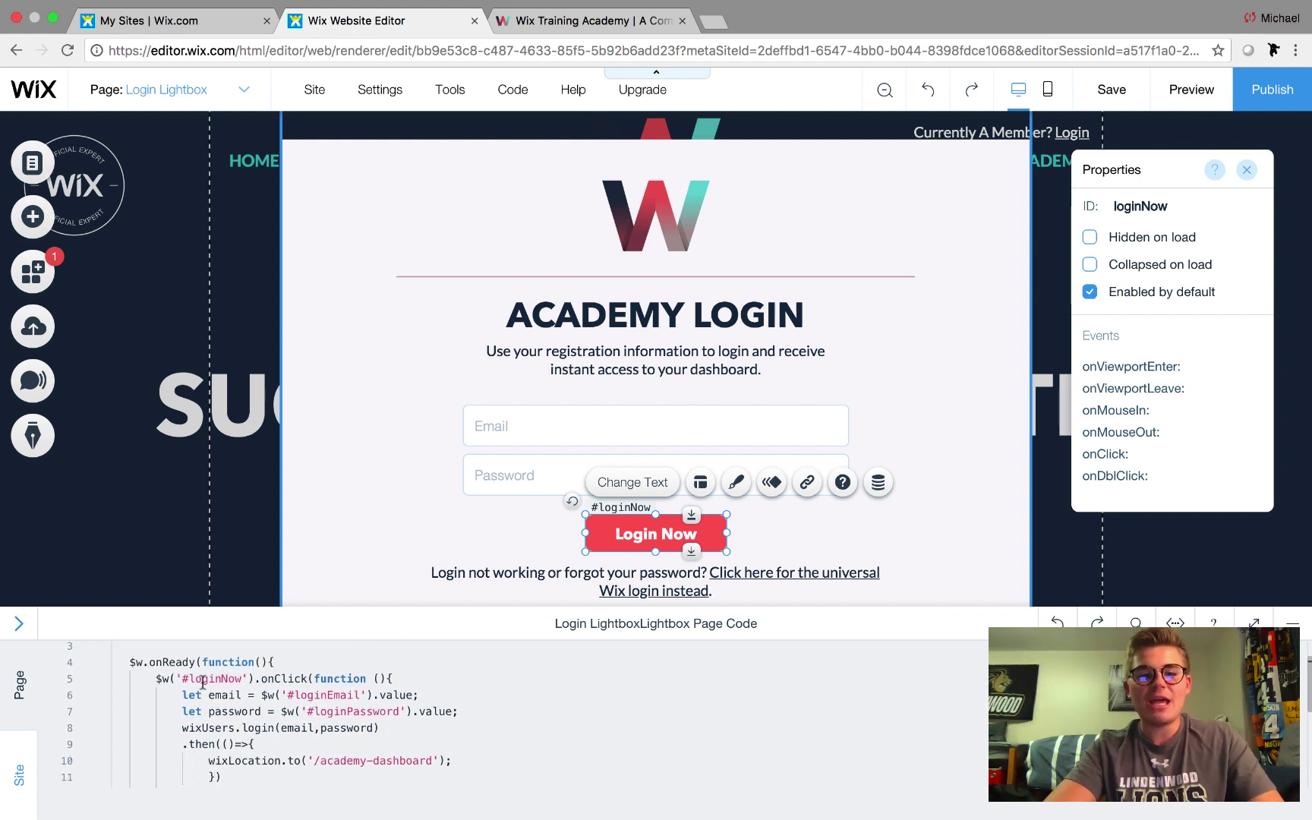
left_click_drag(189, 678, 240, 677)
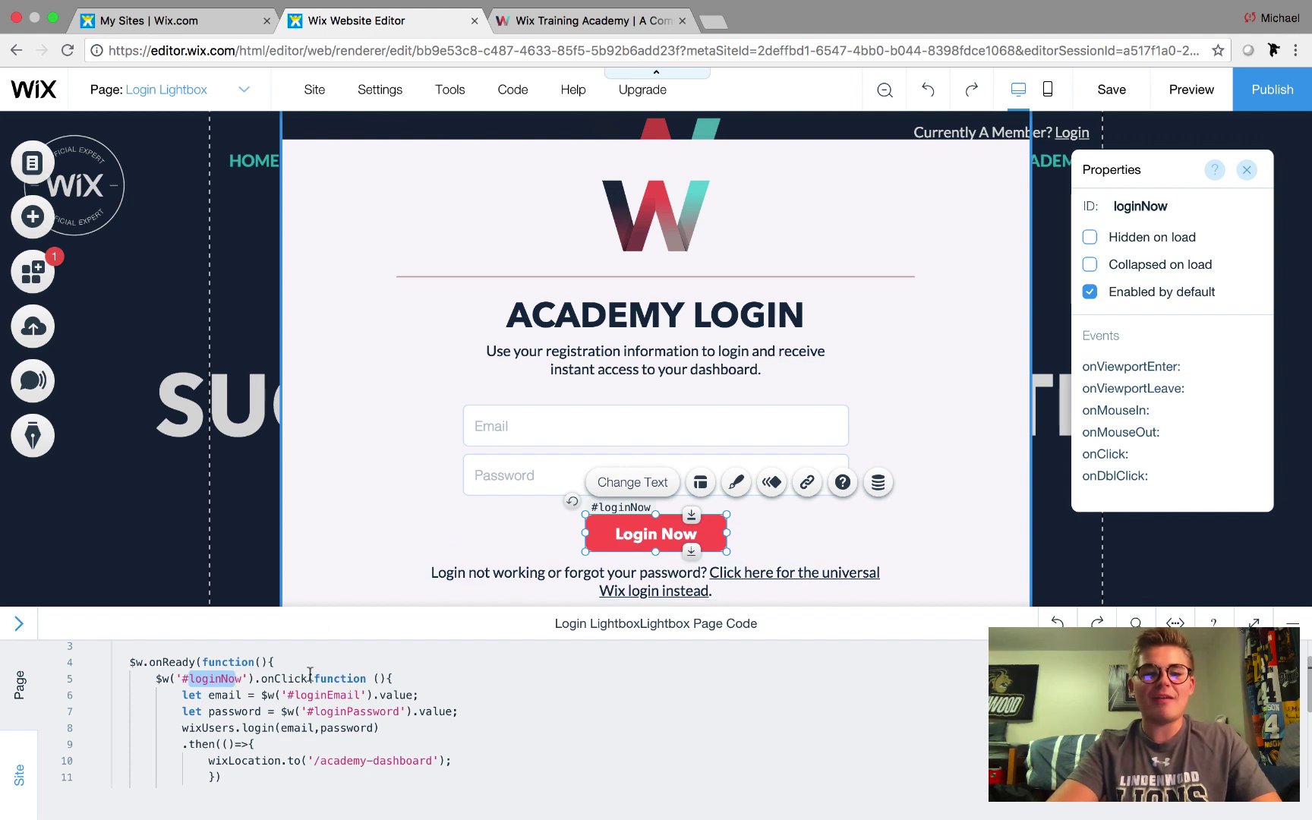
double_click(281, 678)
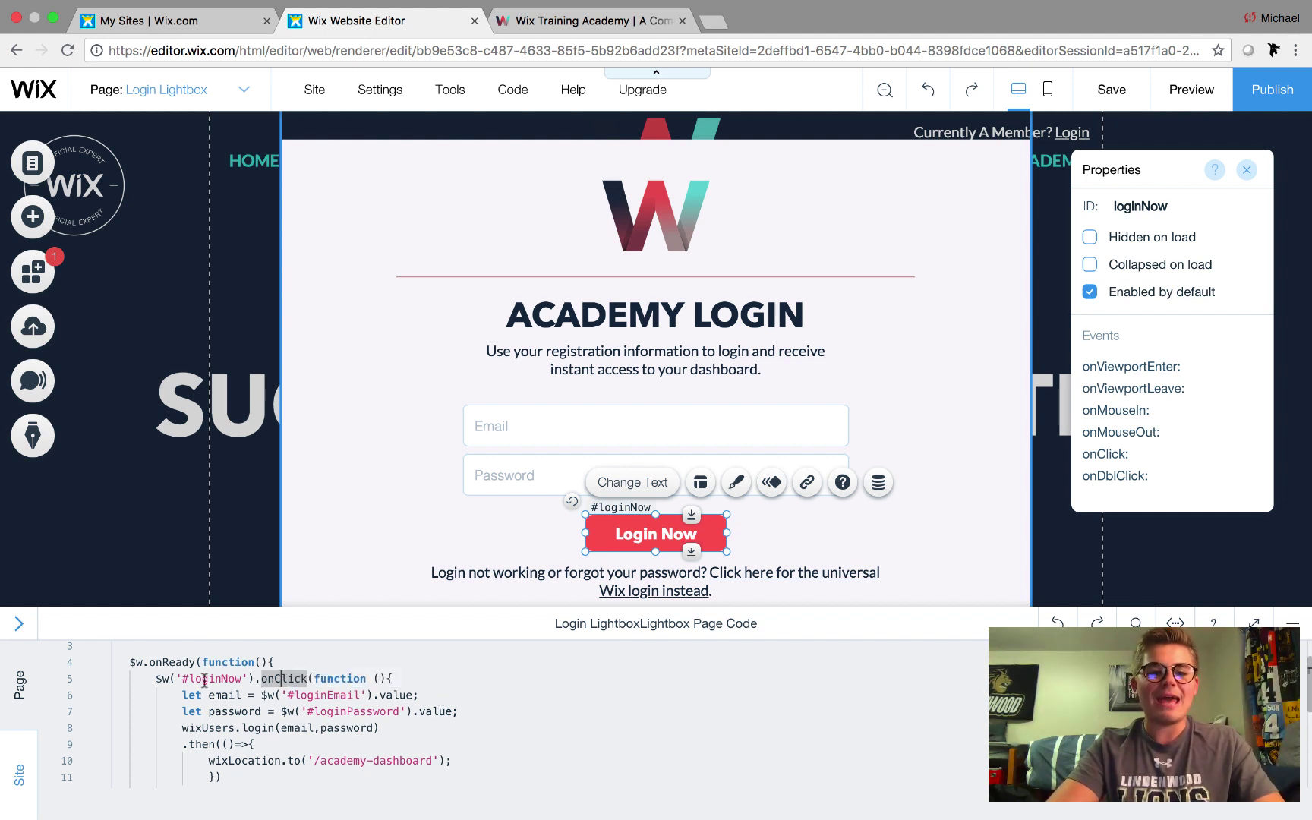
left_click(614, 767)
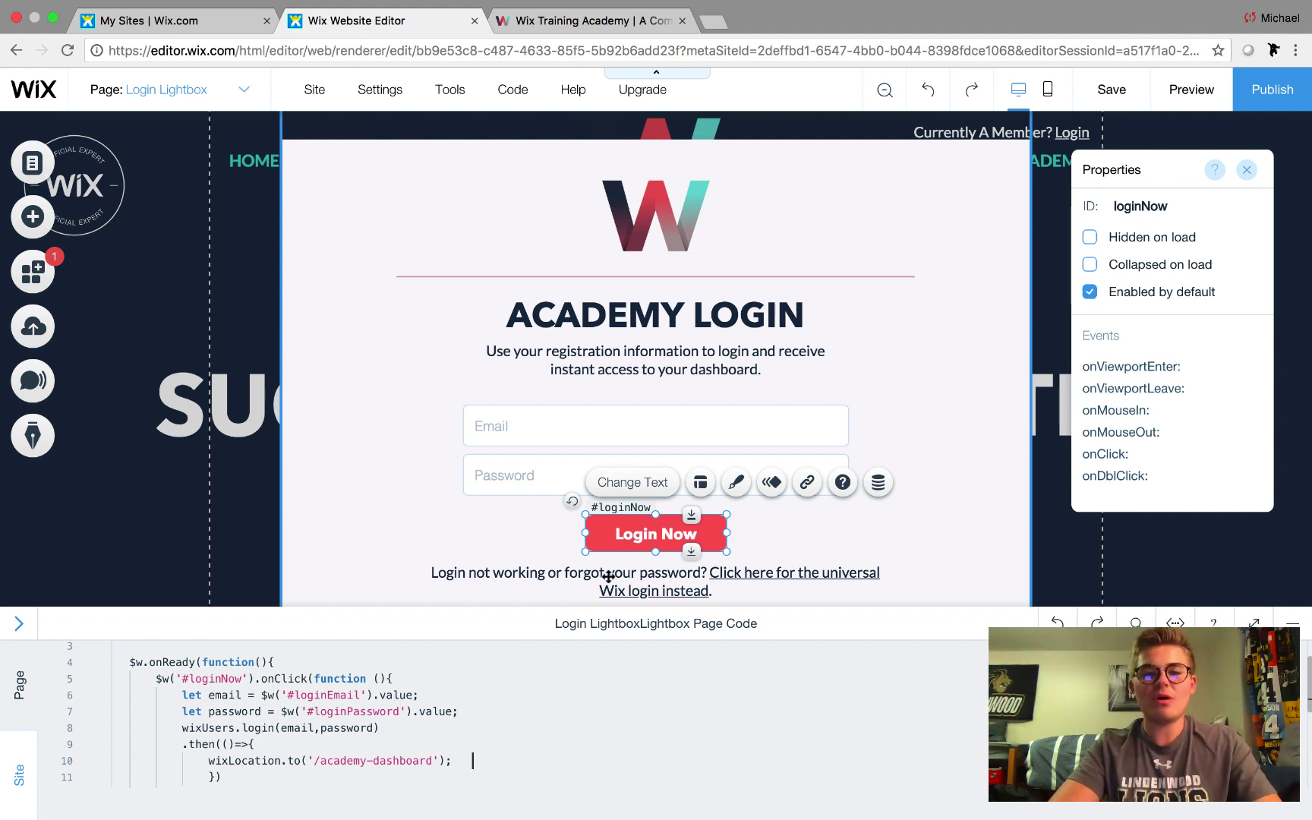
left_click(524, 440)
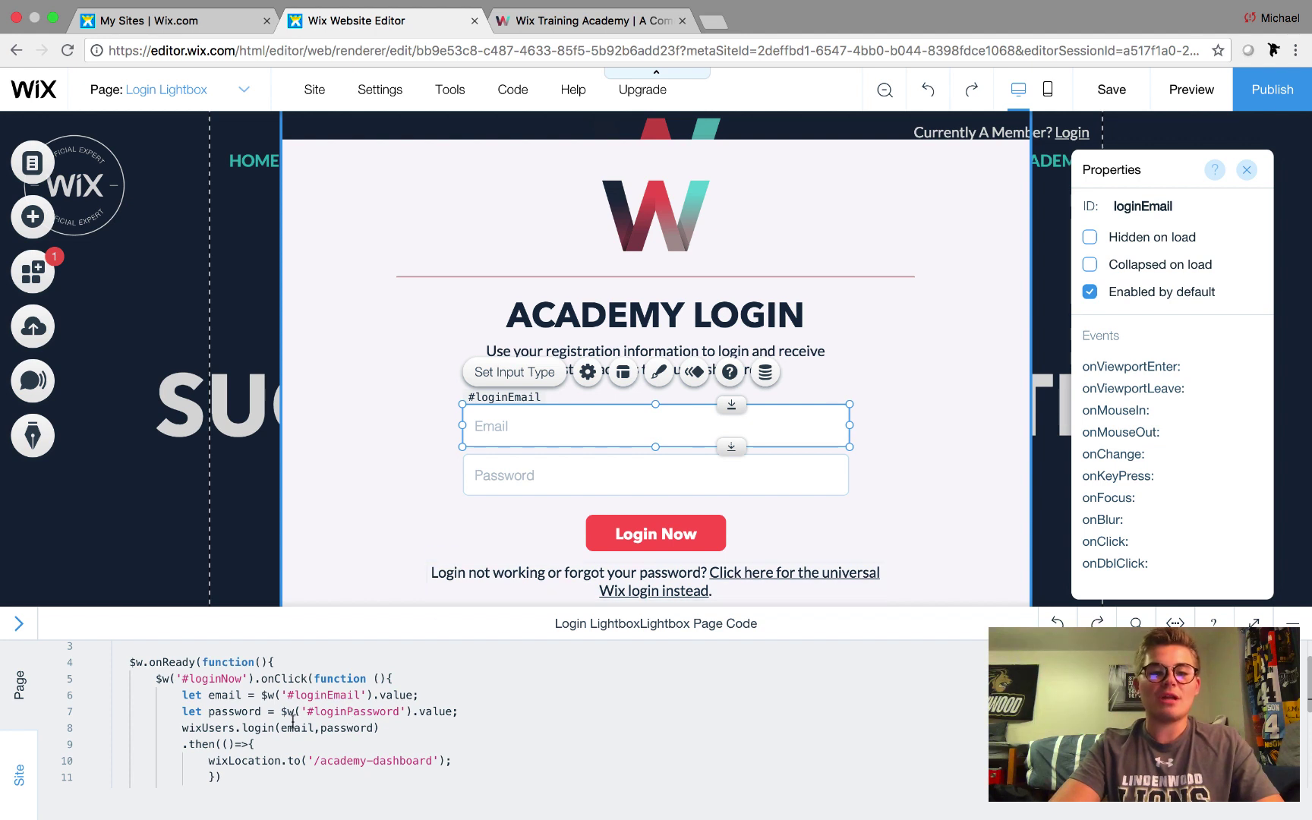
Confirm the Password input's loginPassword ID, then collapse the page code panel to show the full lightbox
left_click(507, 476)
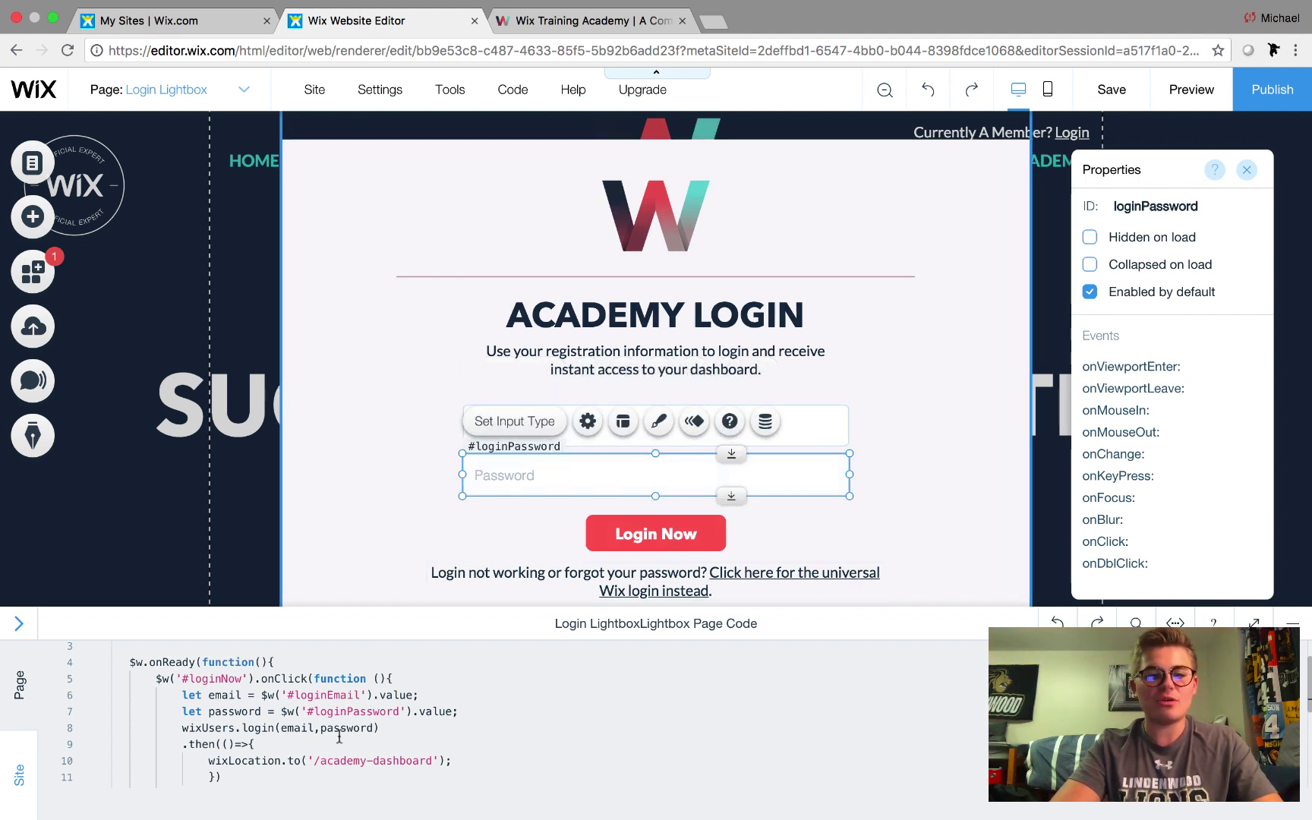
scroll(327, 744, "down", 1)
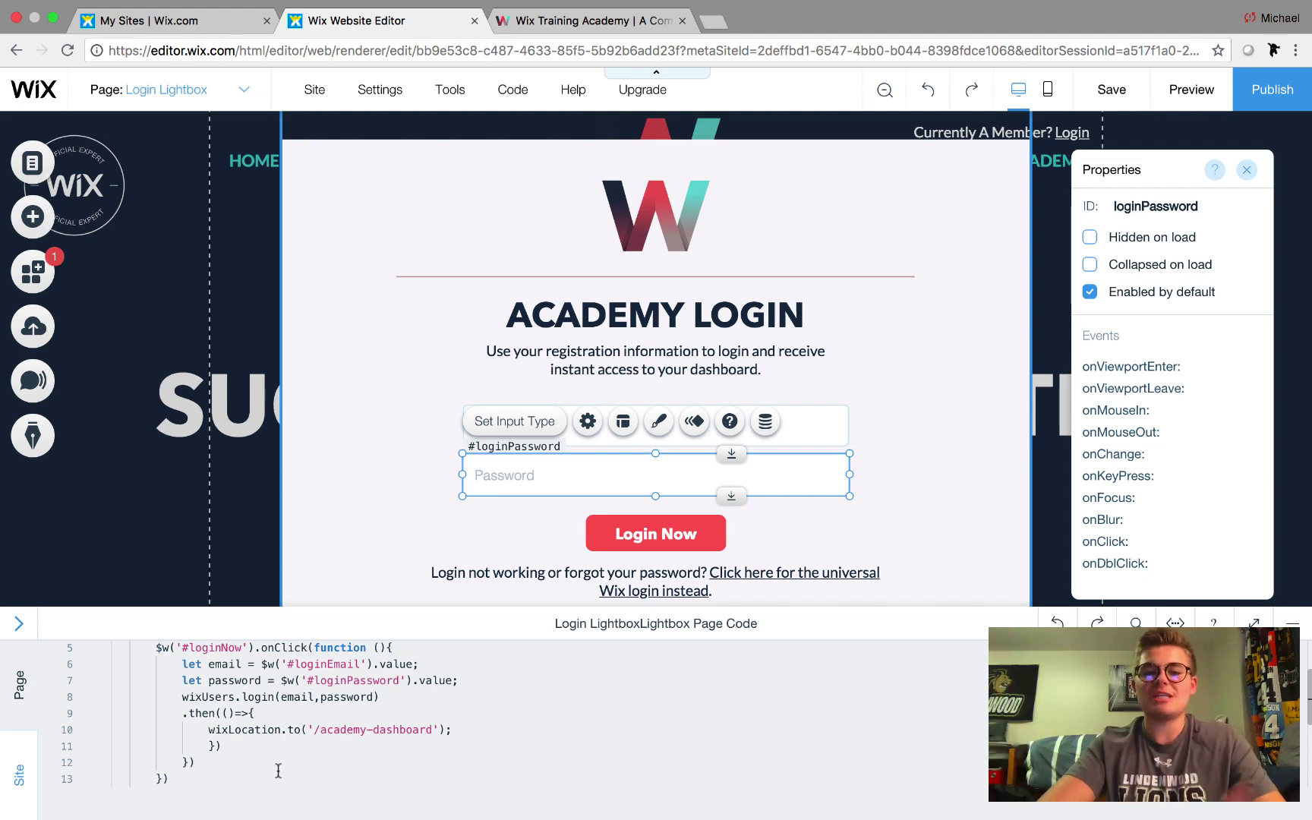
scroll(278, 770, "down", 3)
scroll(278, 770, "up", 5)
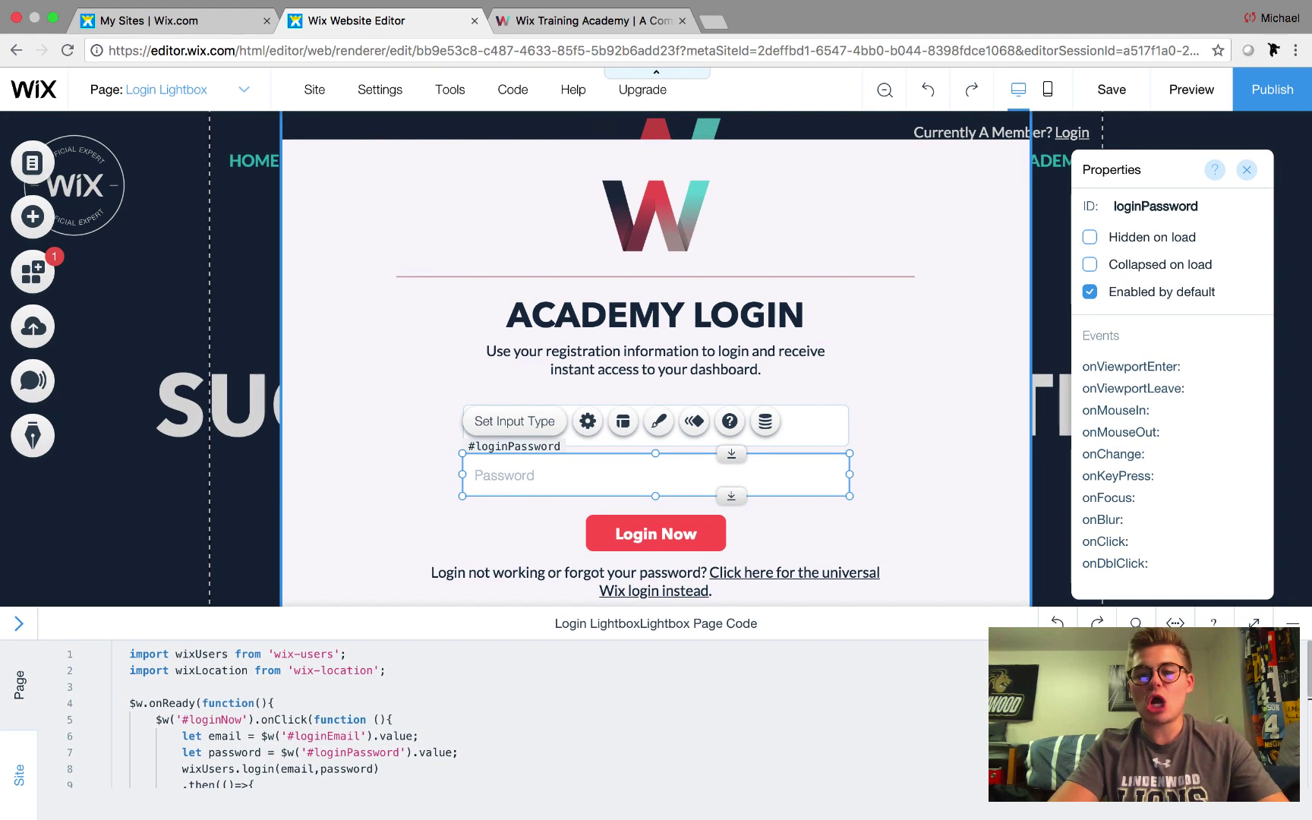
left_click(1290, 625)
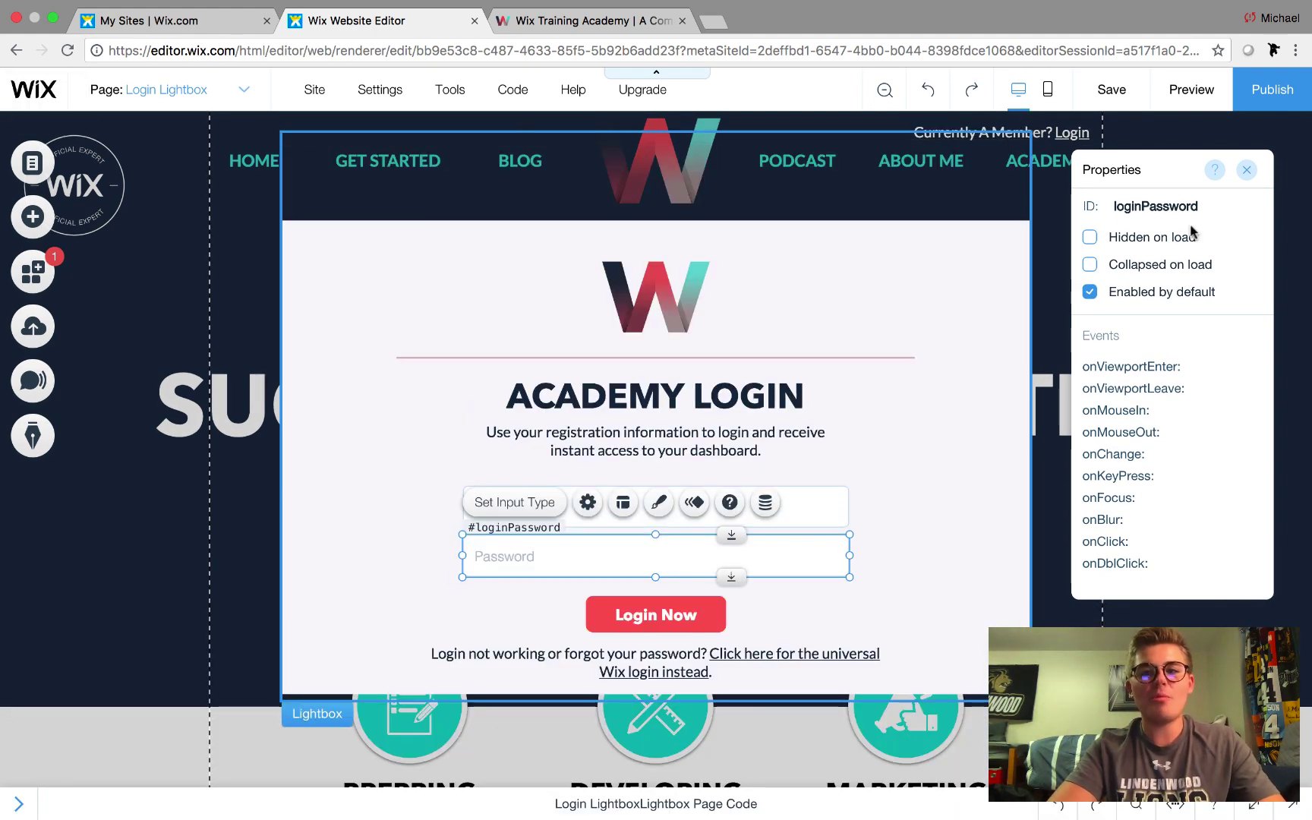
On the live Wix Training Academy tab, visit DASHBOARD, then return home via the W logo
left_click(556, 40)
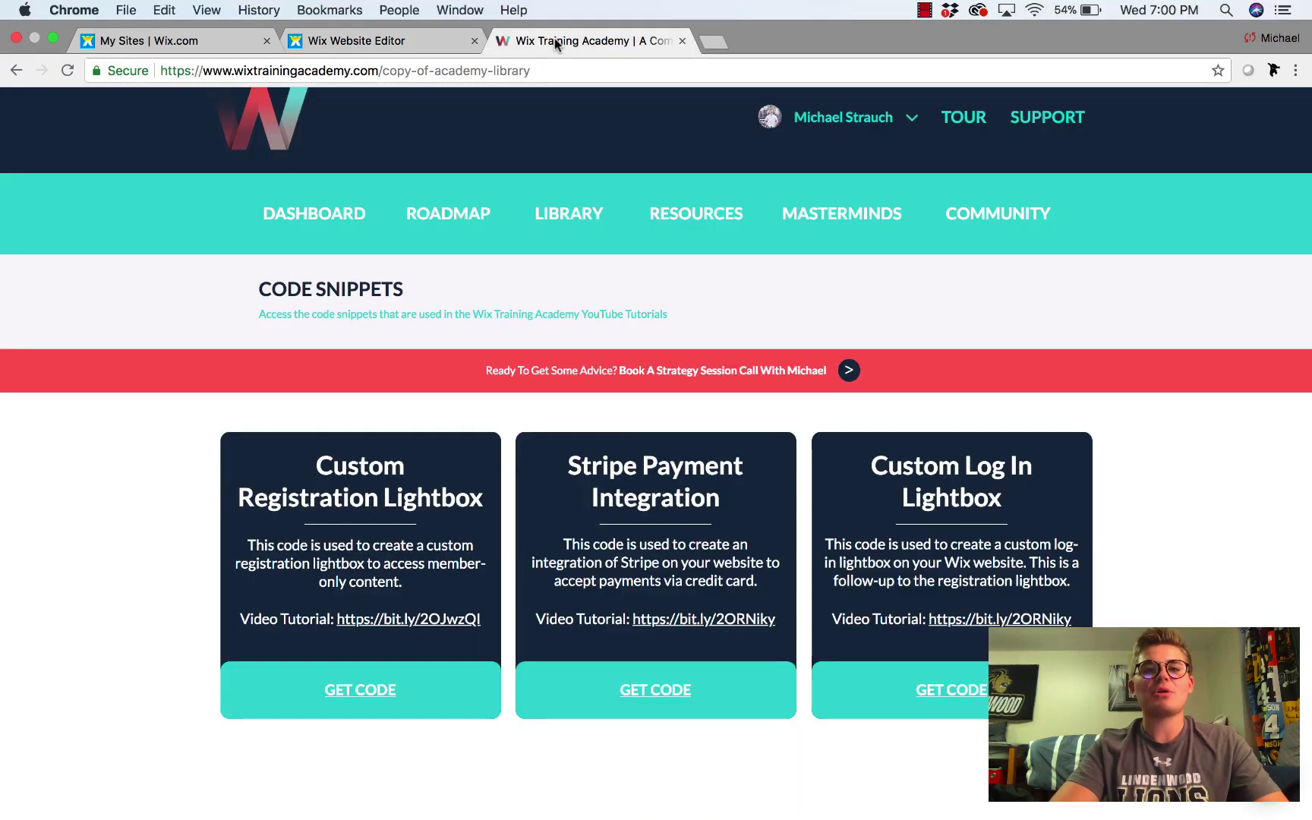
left_click(331, 212)
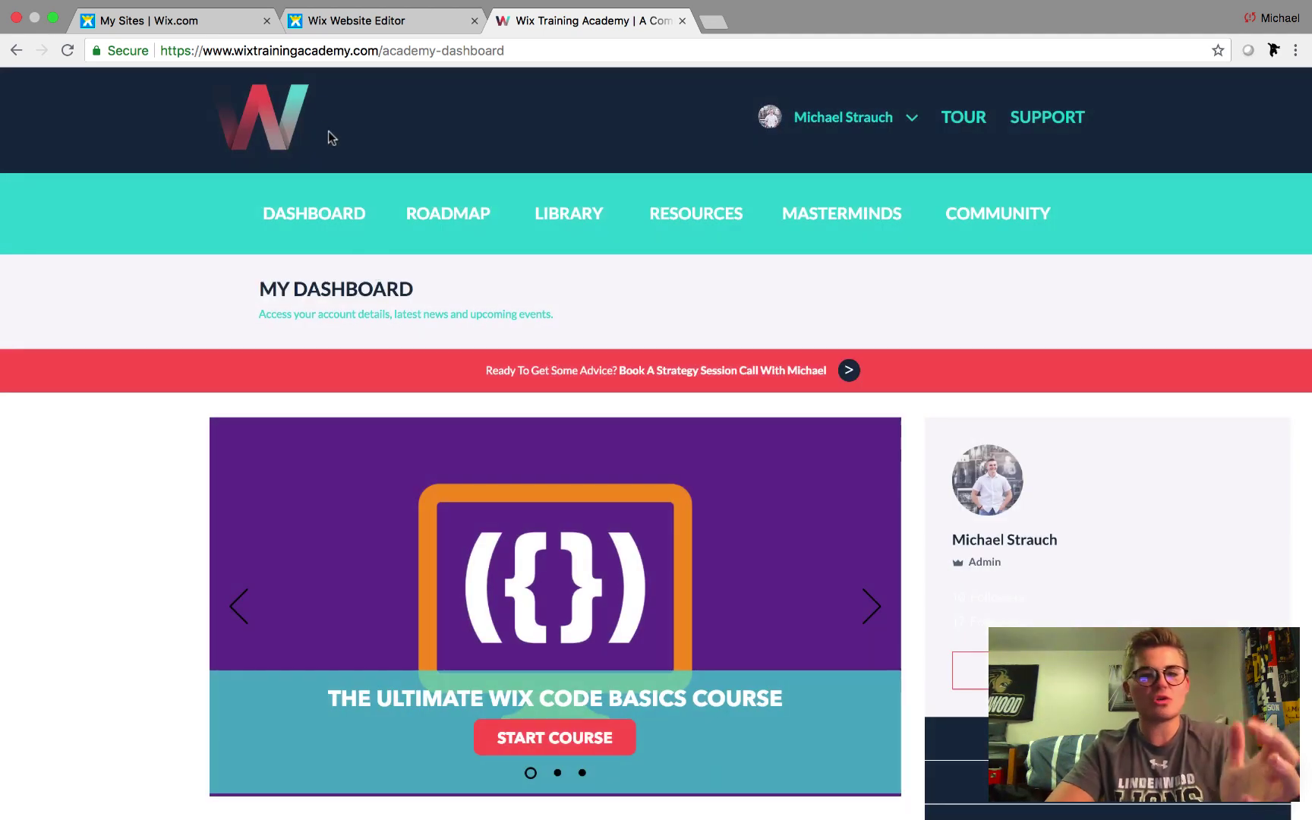
left_click(274, 105)
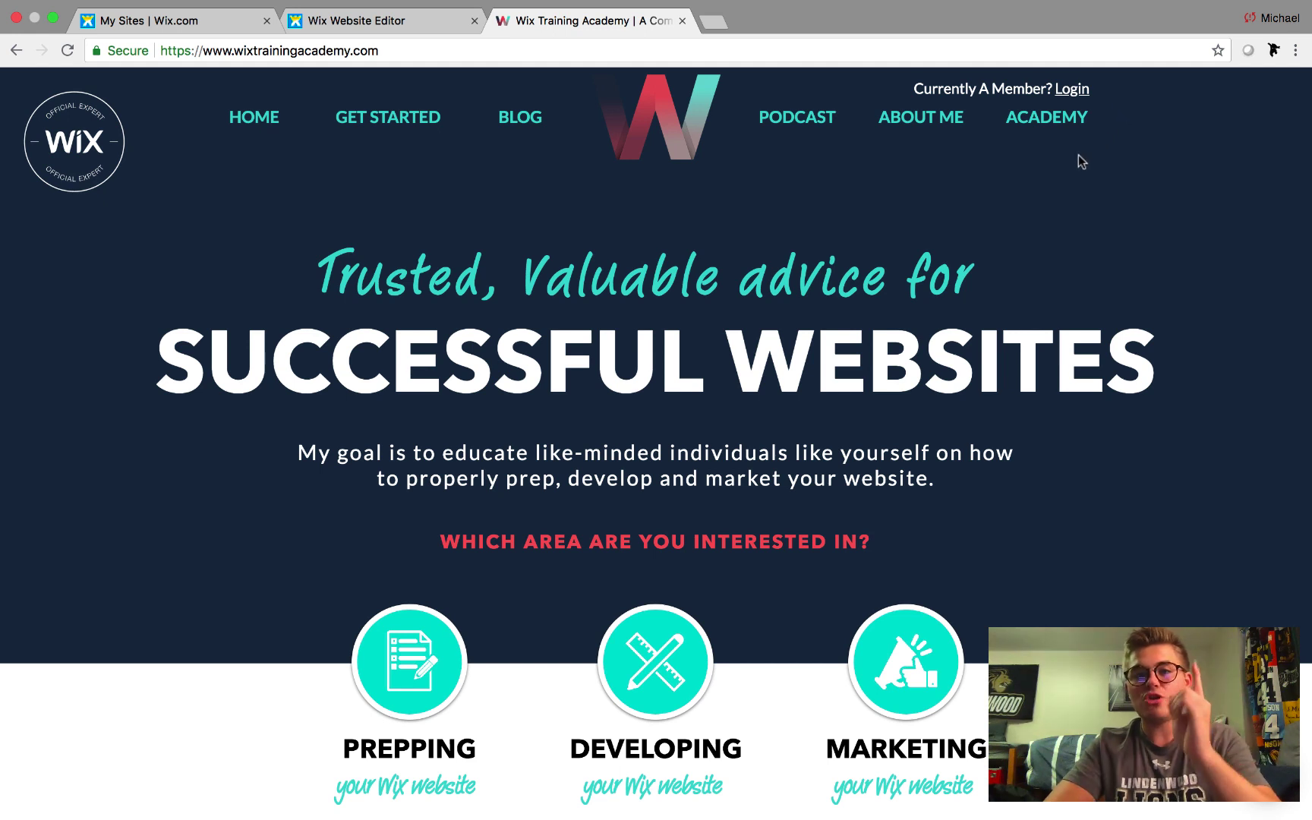
Open and close the ACADEMY Register popup, then open the Academy Login popup from the header
left_click(1032, 126)
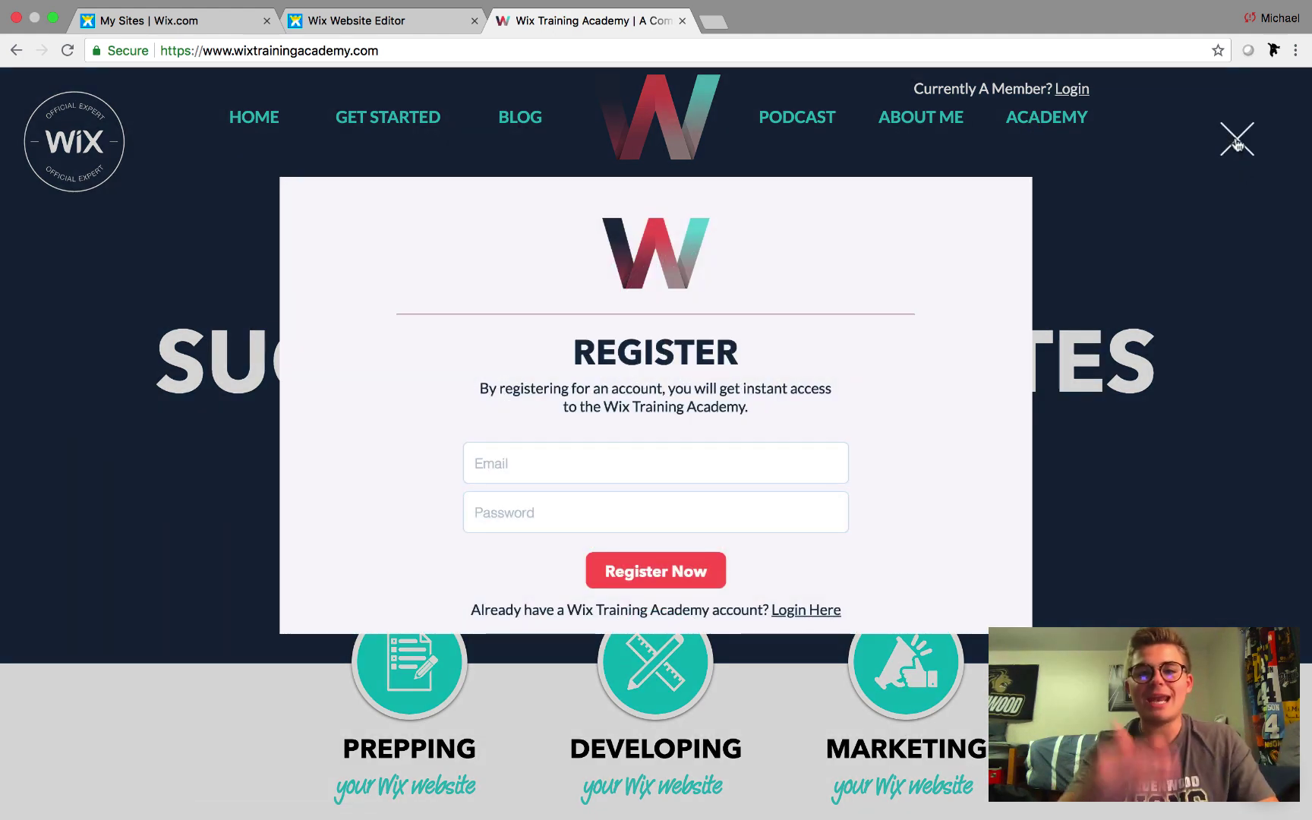
left_click(1237, 144)
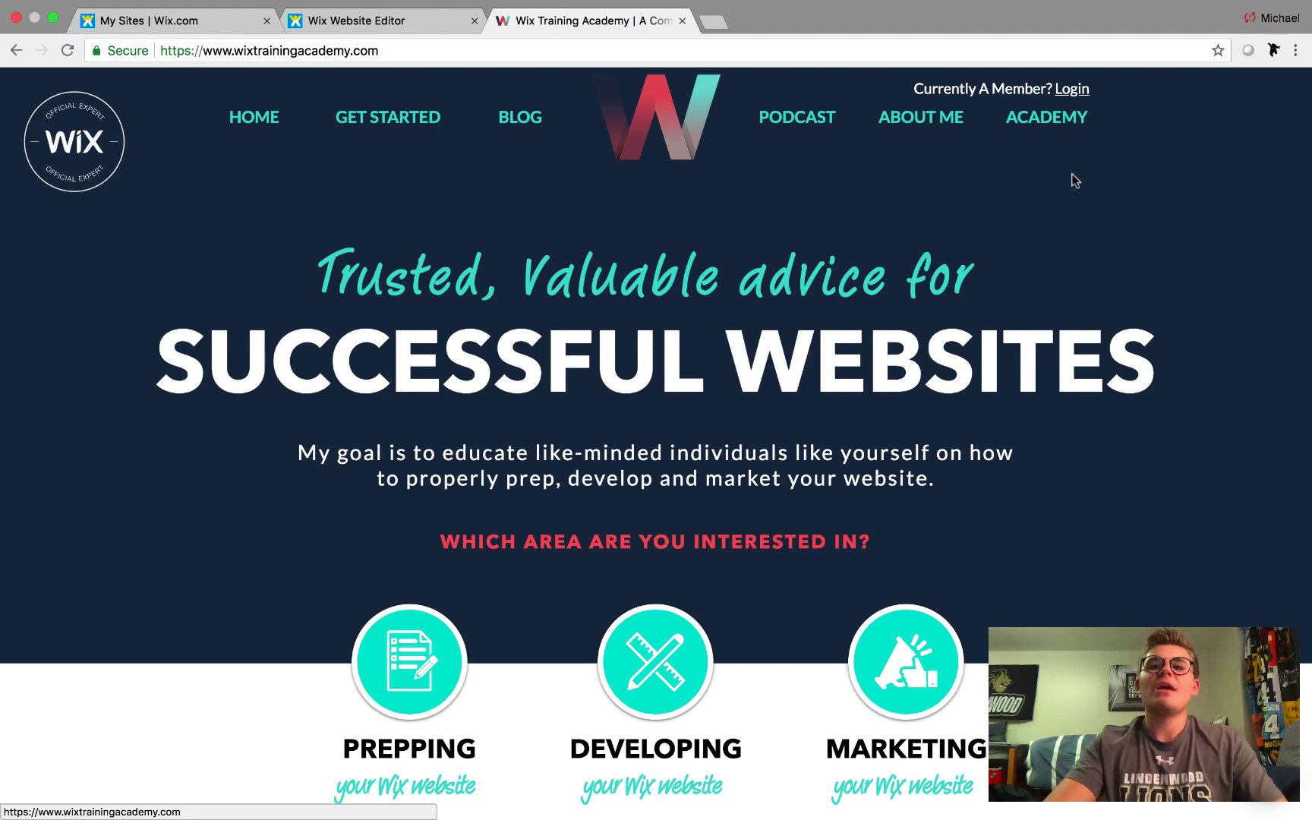
left_click(1078, 91)
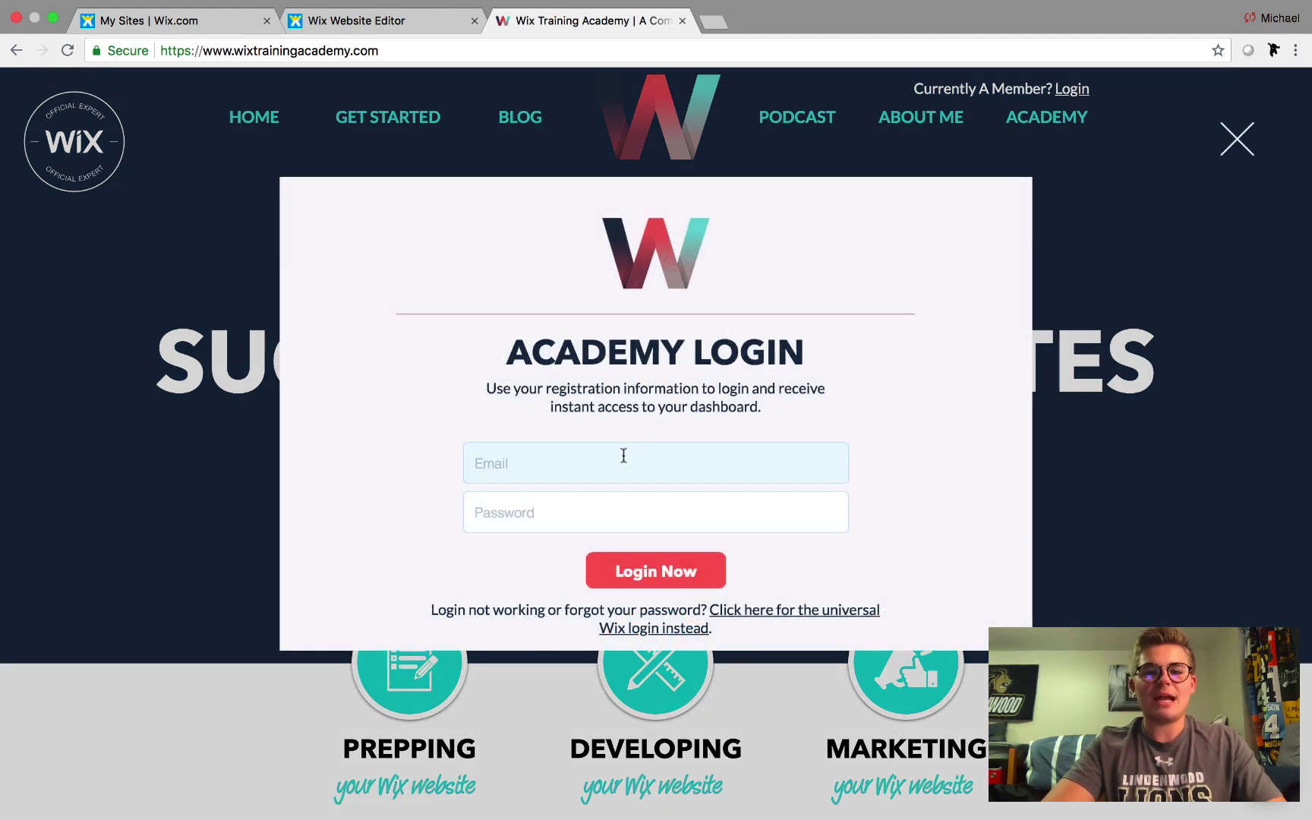
Enter the member's email and password and submit with Login Now, reaching /academy-dashboard
left_click(623, 456)
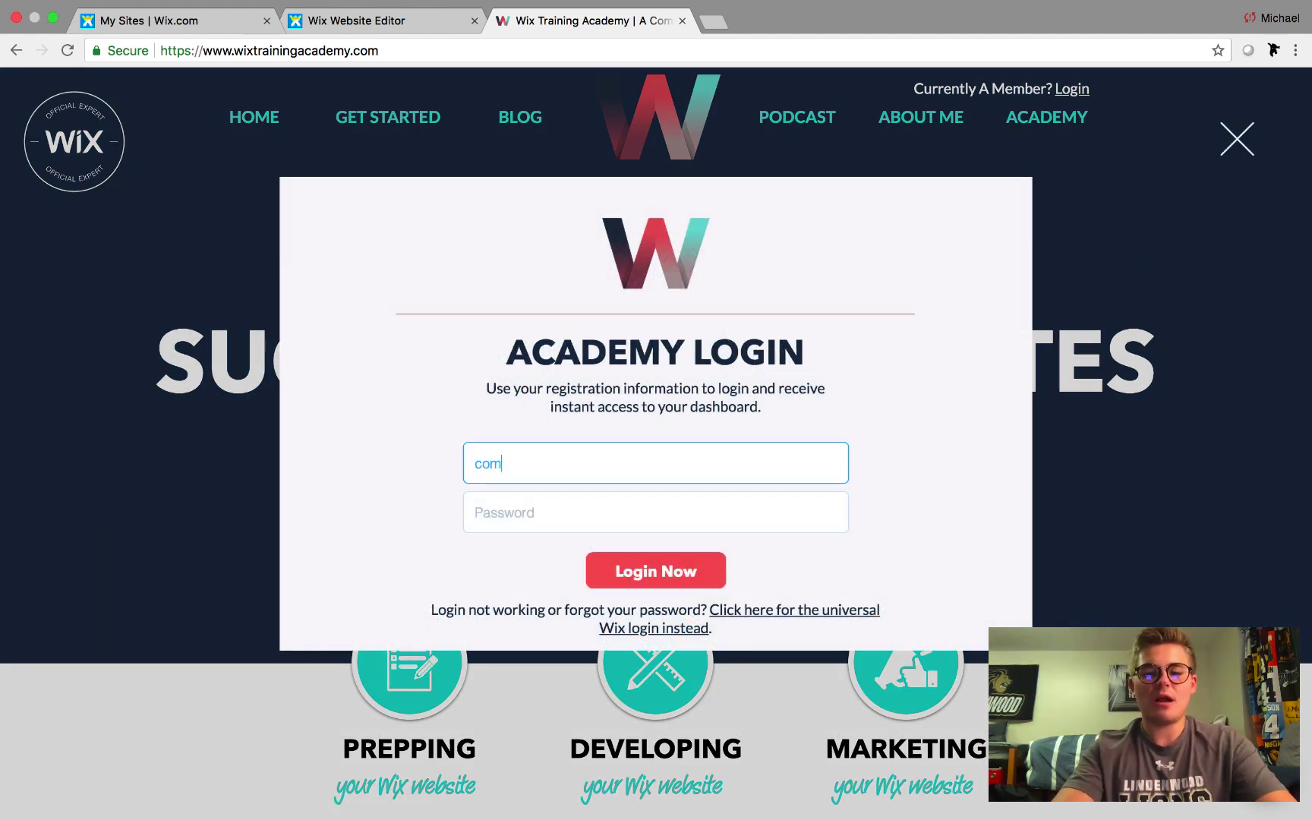
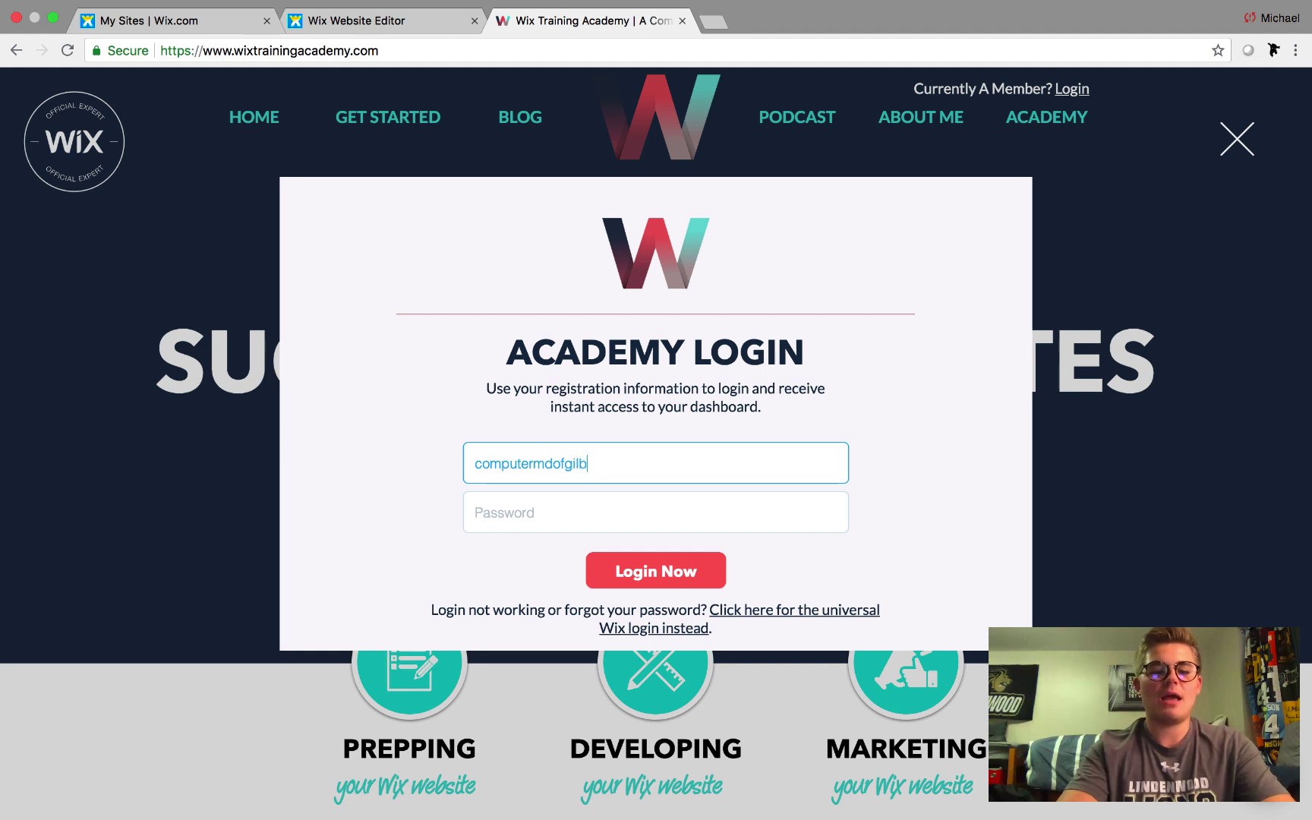
key("Tab")
type("*************")
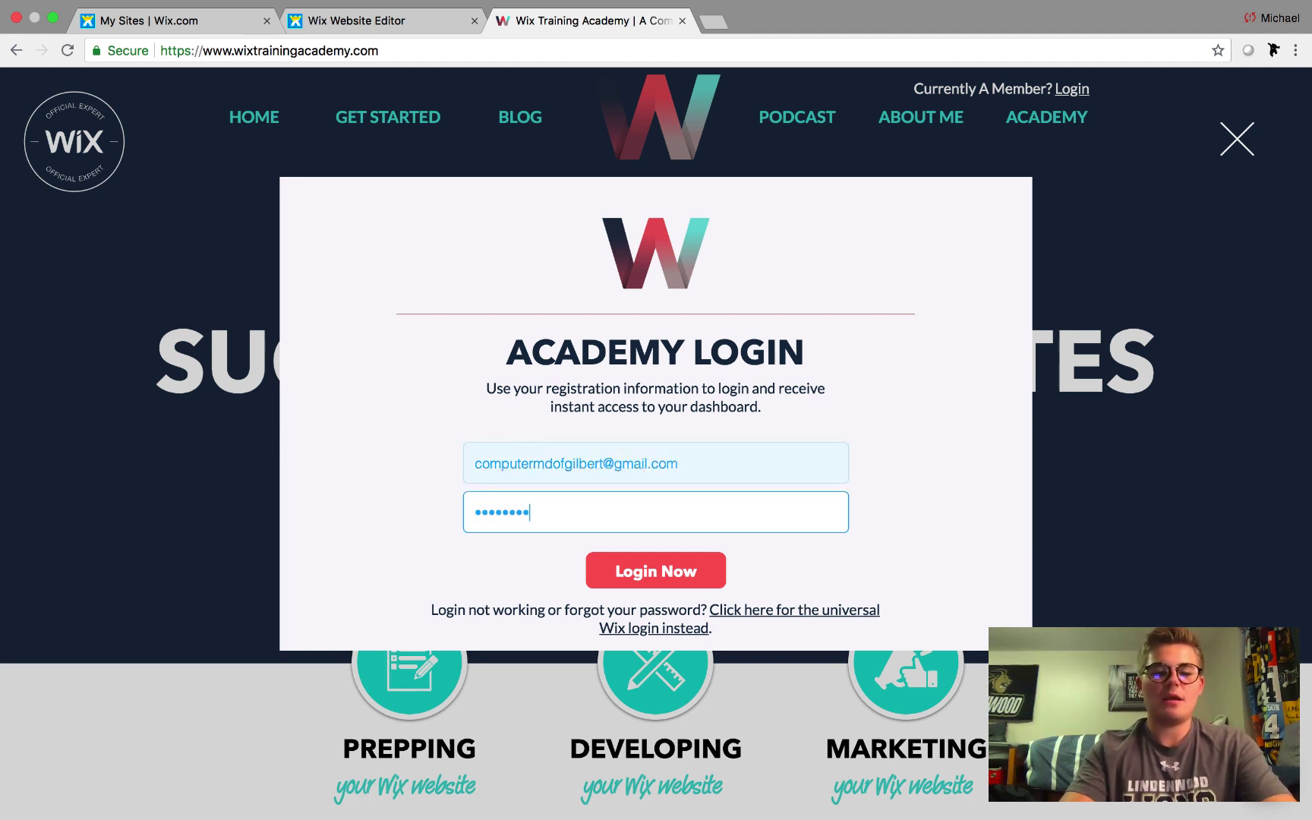
left_click(650, 581)
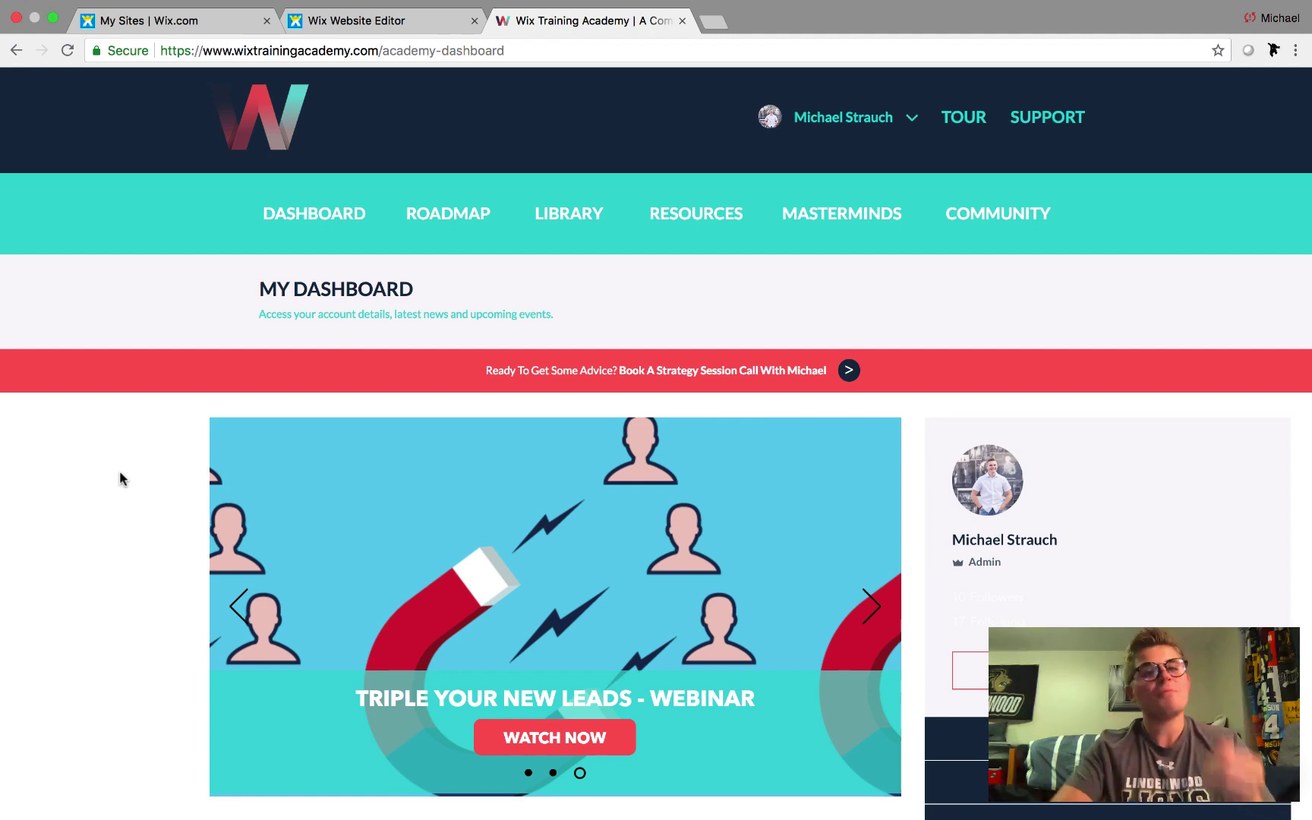
Open the Code Snippets library page from the dashboard, then exit Chrome's full screen mode
scroll(119, 471, "down", 2)
scroll(120, 473, "down", 2)
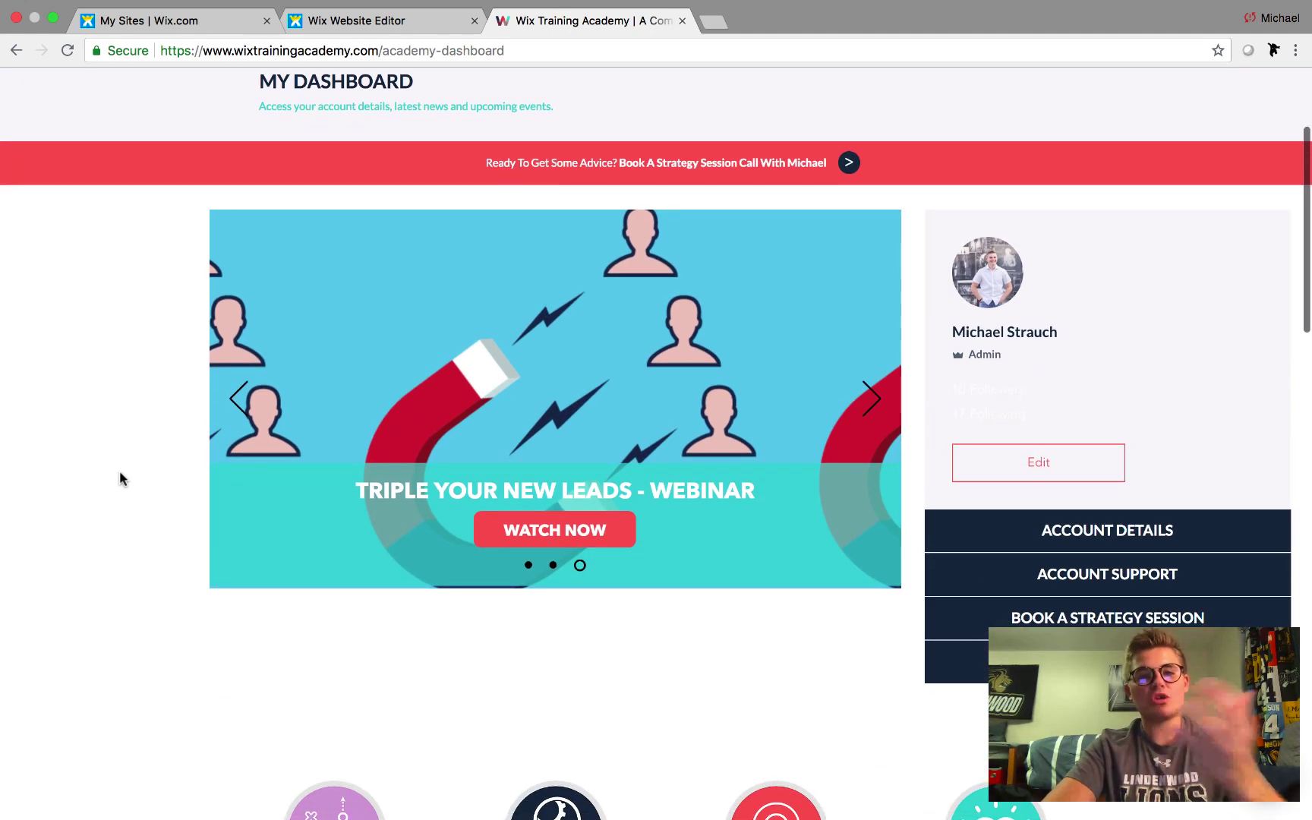
left_click(342, 799)
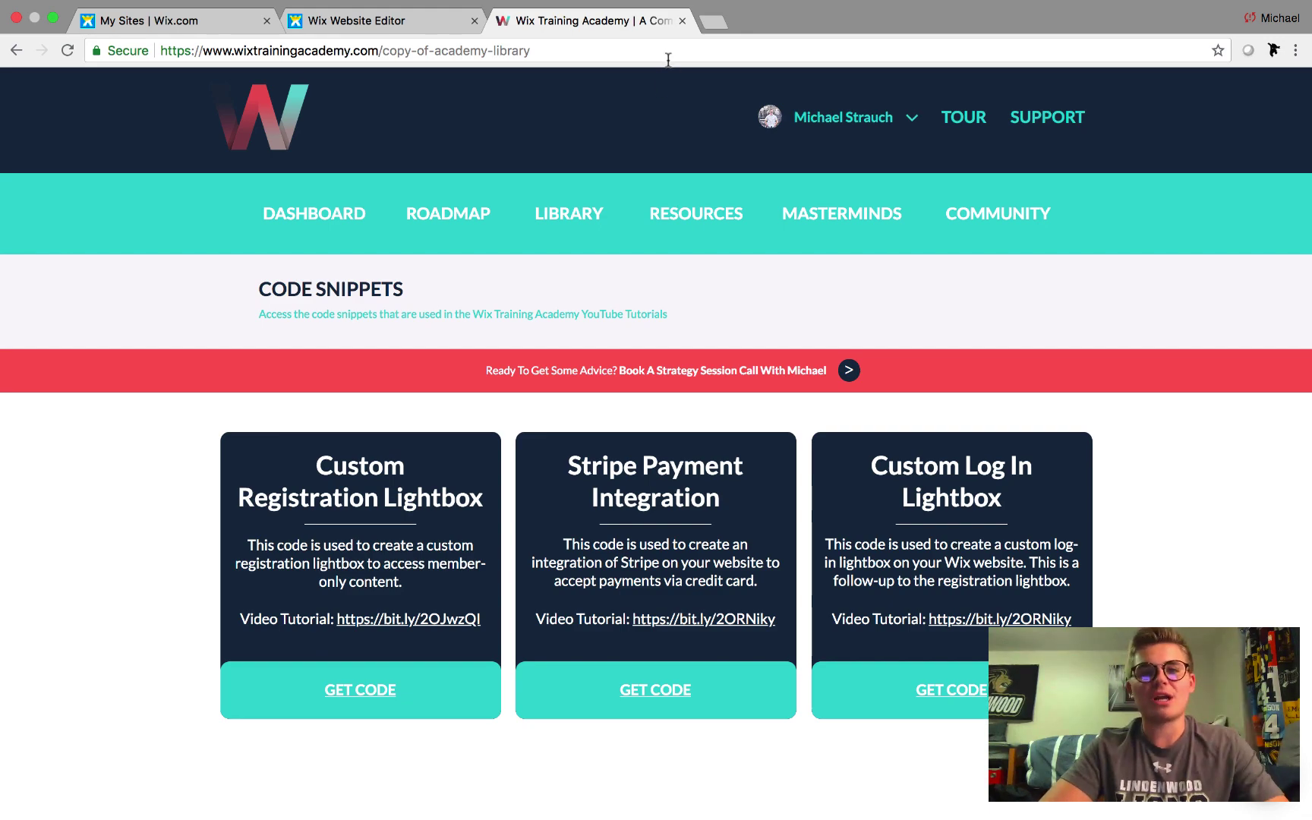
left_click(52, 17)
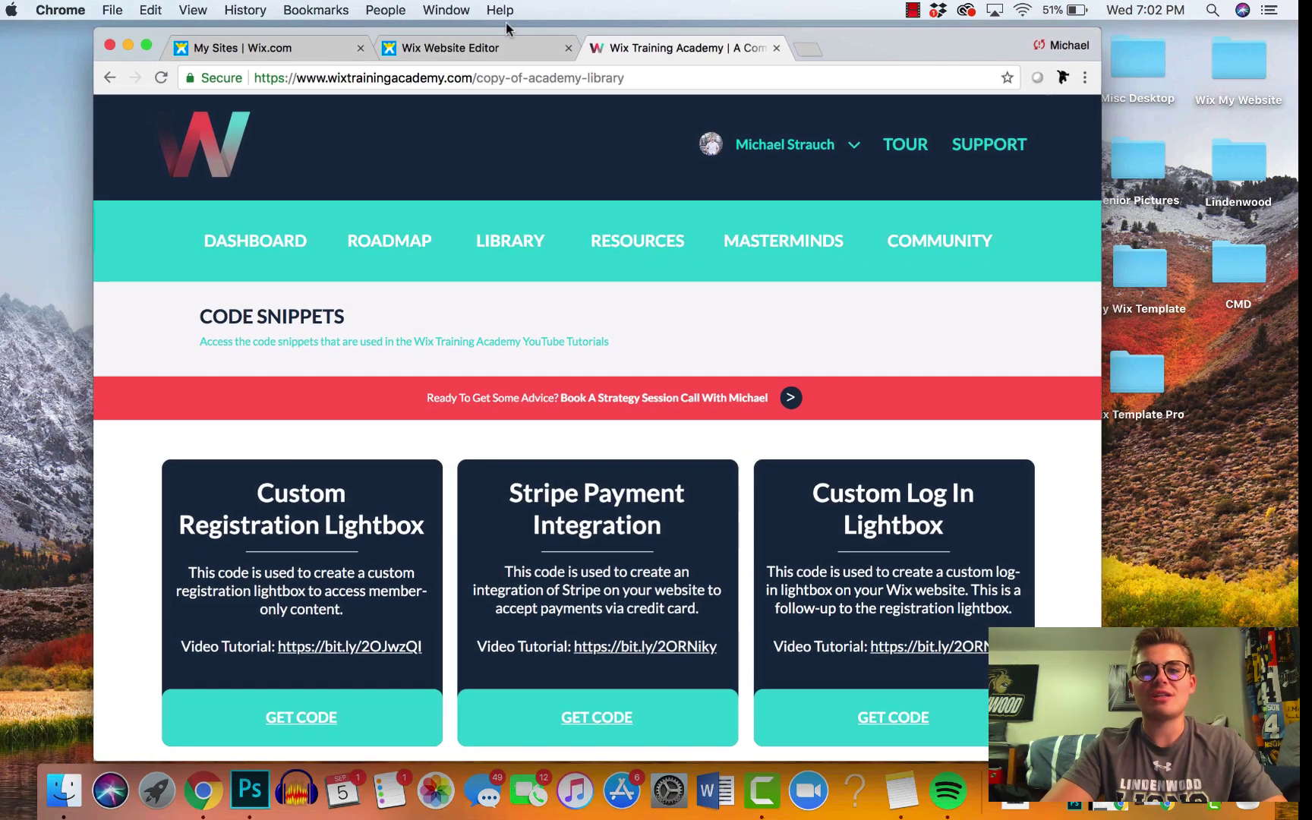